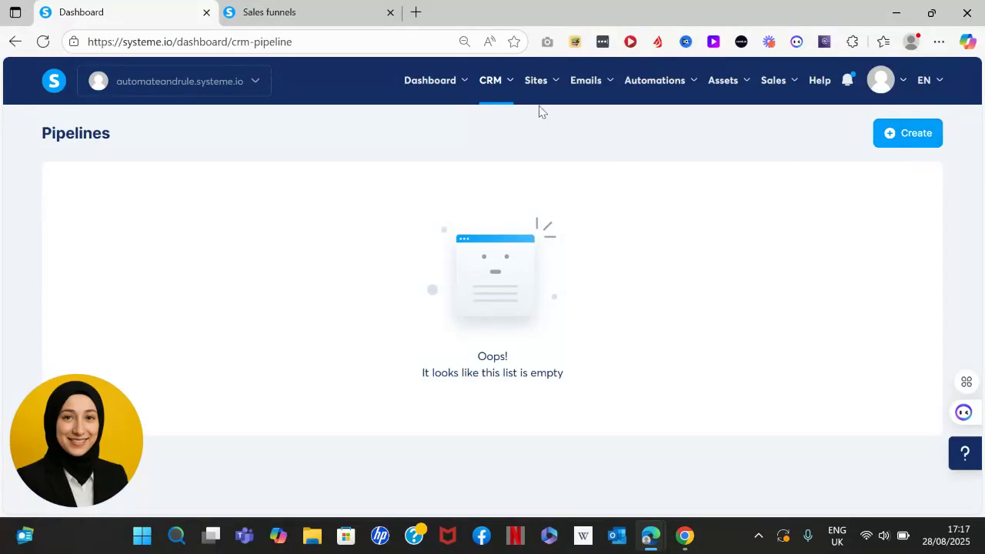
Start a new CRM pipeline and name it "Ebook Pipeline"
mouse_move(488, 79)
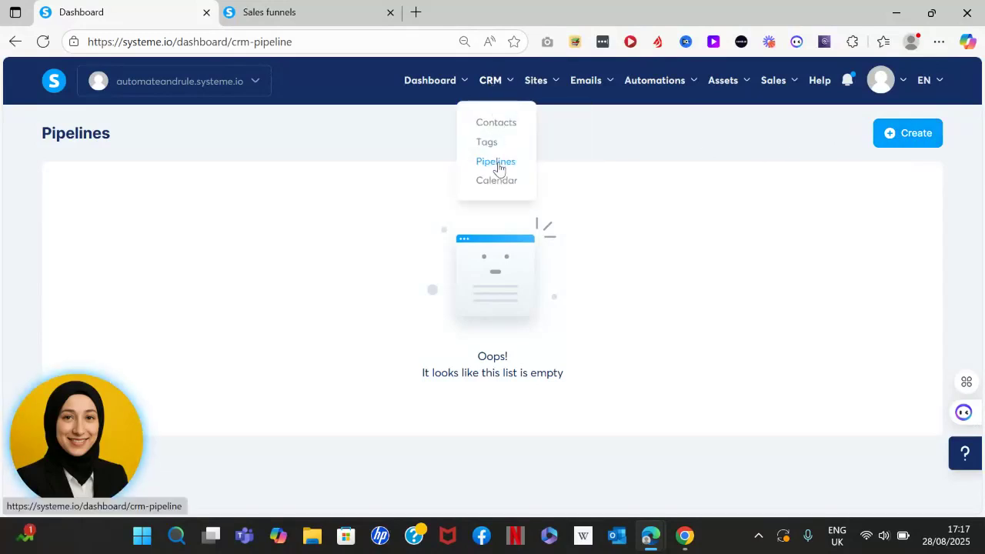
left_click(905, 133)
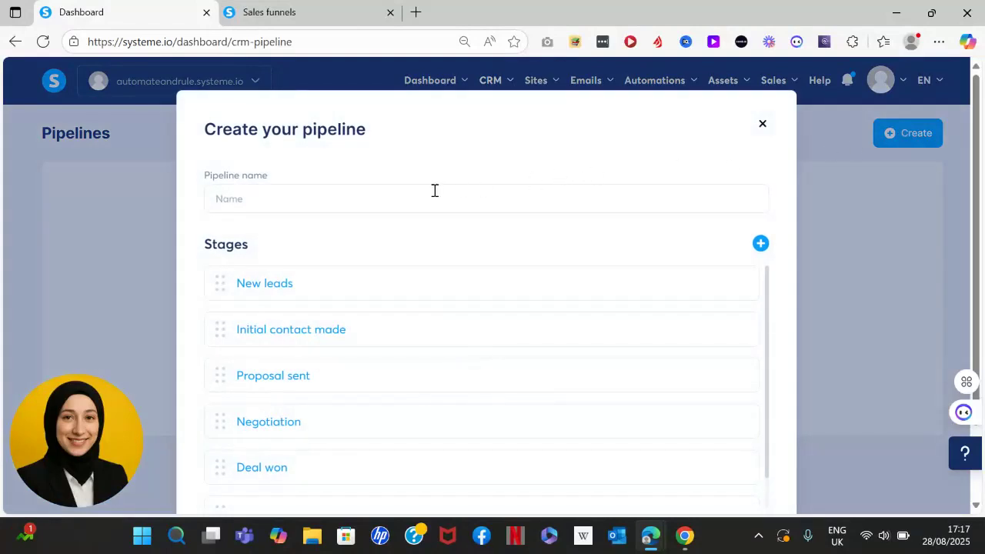
left_click(435, 191)
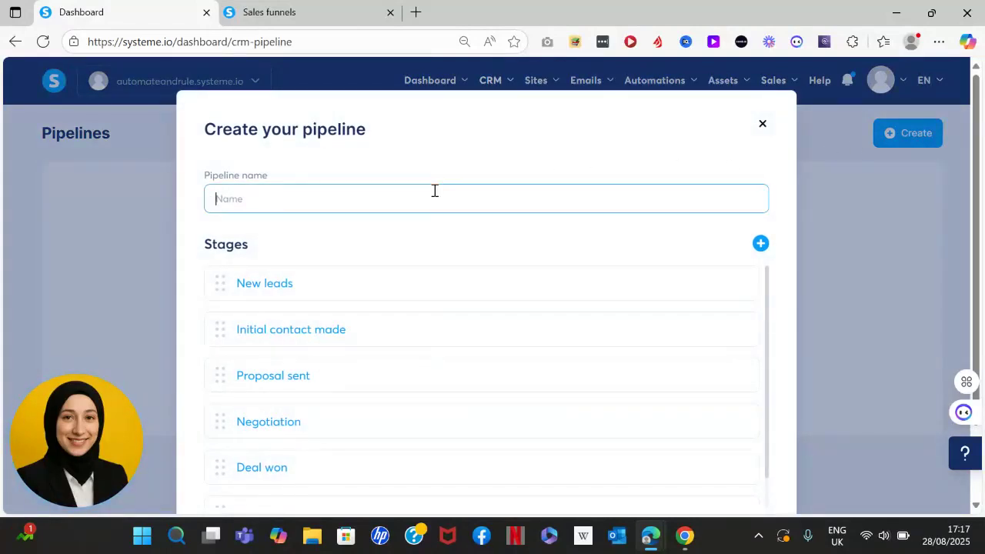
type("Ebook Pipeline")
Delete the New leads, Initial contact made, Proposal sent and Negotiation stages from the new pipeline
left_click(739, 286)
left_click(636, 331)
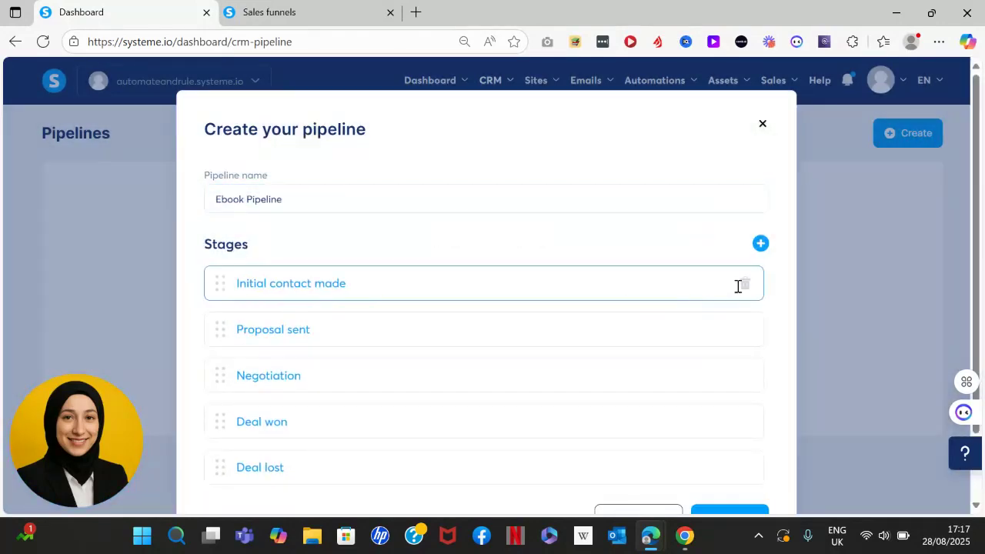
left_click(741, 286)
left_click(648, 344)
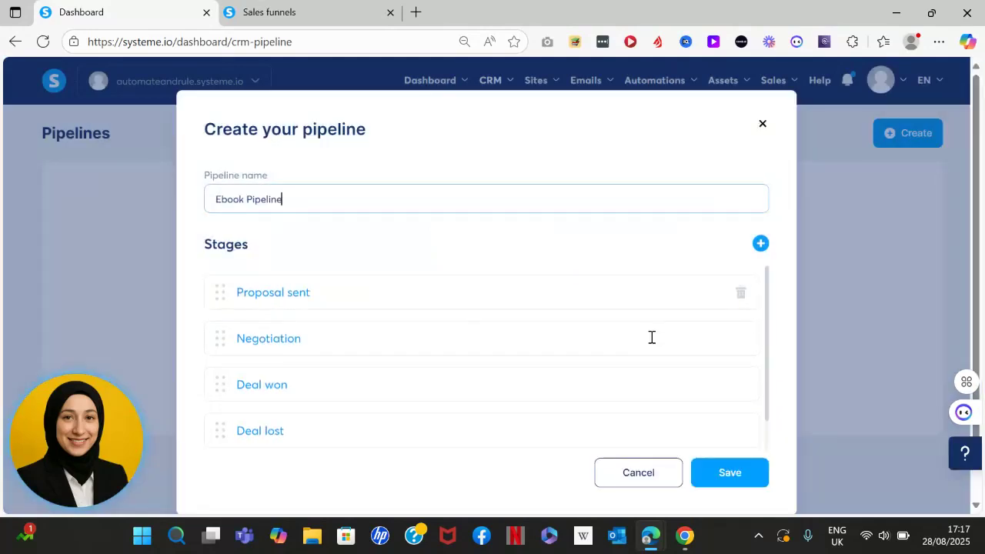
left_click(748, 286)
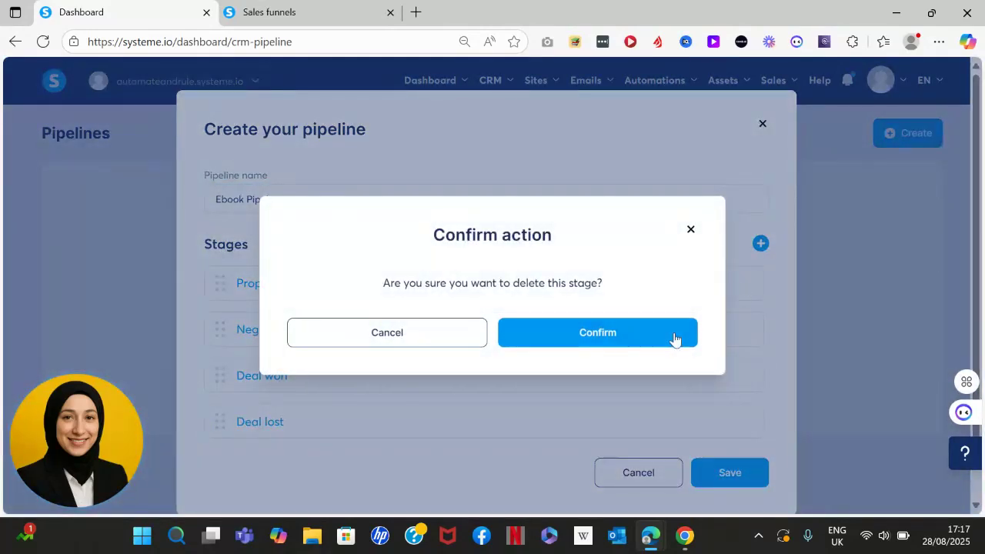
left_click(674, 340)
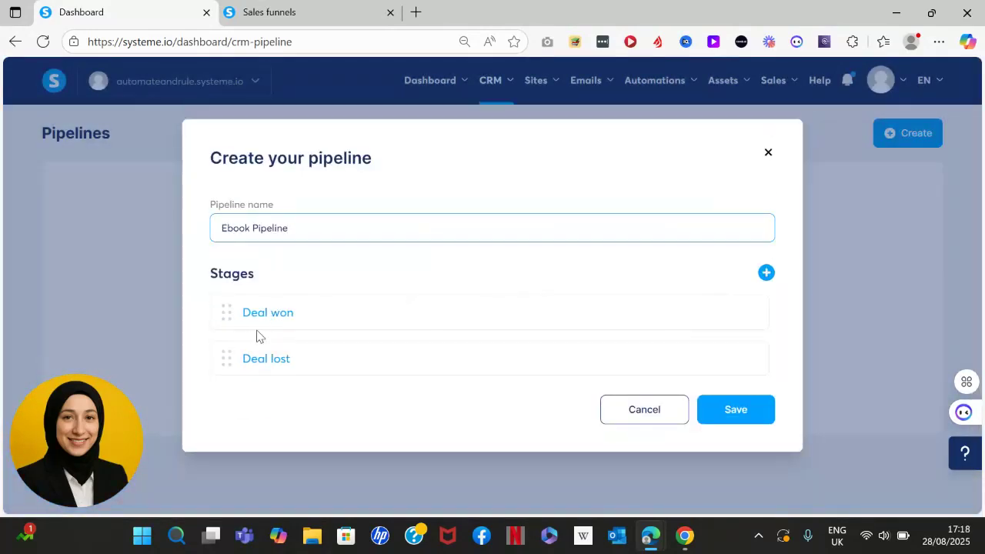
Rename the Deal won stage to "Ebook Opt In" and the Deal lost stage to "Course Buyer"
left_click(257, 318)
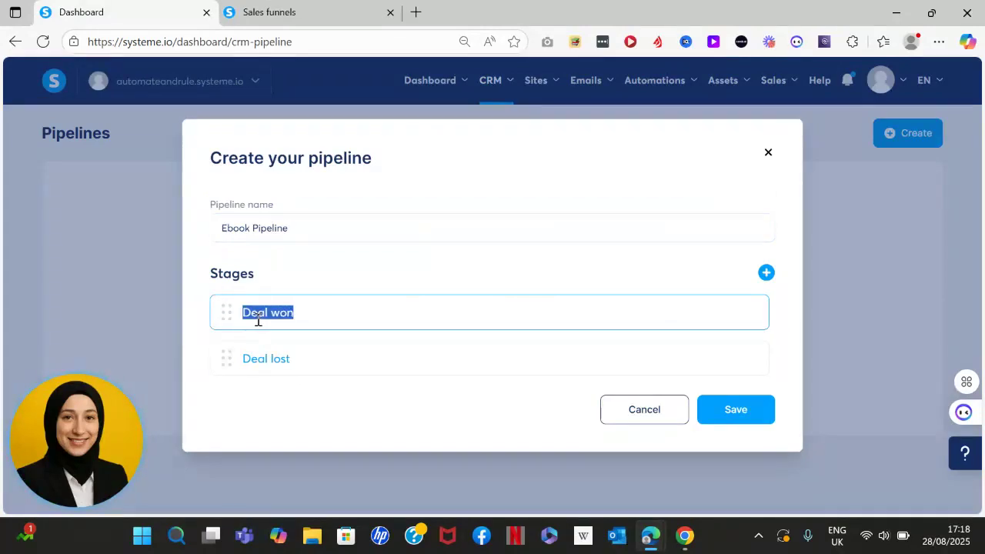
type("Ebook Opt In")
triple_click(277, 359)
type("C")
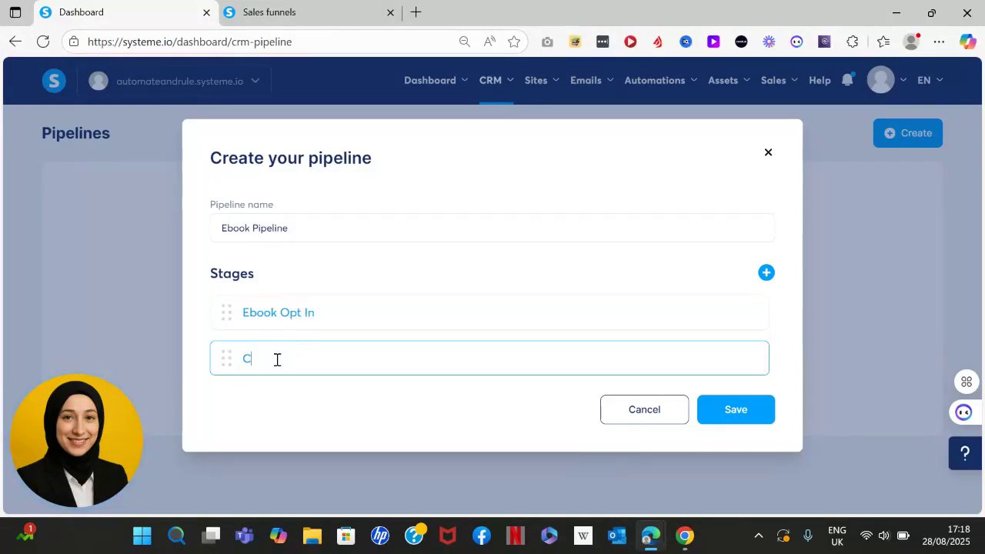
type("ourse P")
Add a third stage named "Upsell 1:1" and save the pipeline
left_click(767, 273)
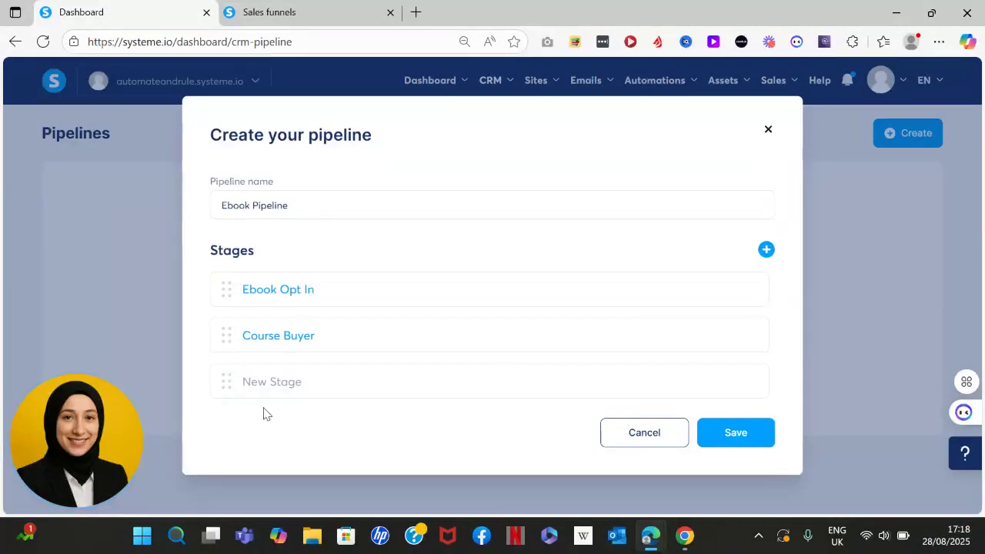
left_click(284, 383)
type("Upsell 1:1")
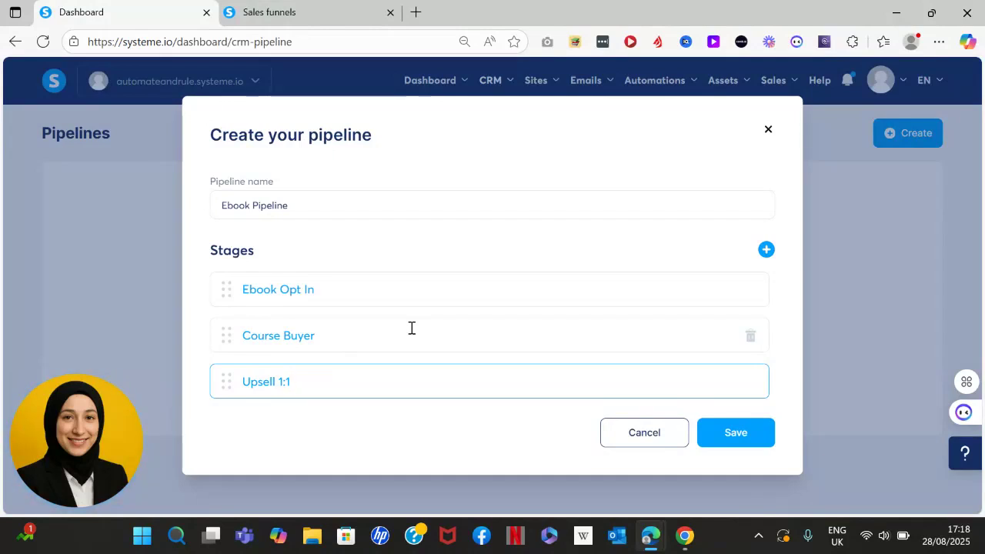
left_click(736, 434)
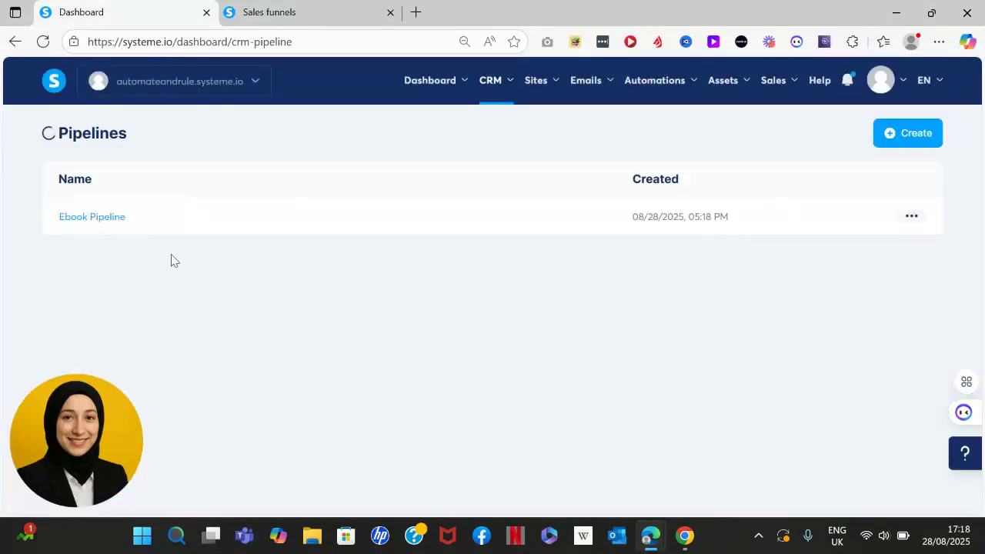
Open Ebook Pipeline, add an existing contact found by name to the Ebook Opt In stage, and reload the board
left_click(105, 219)
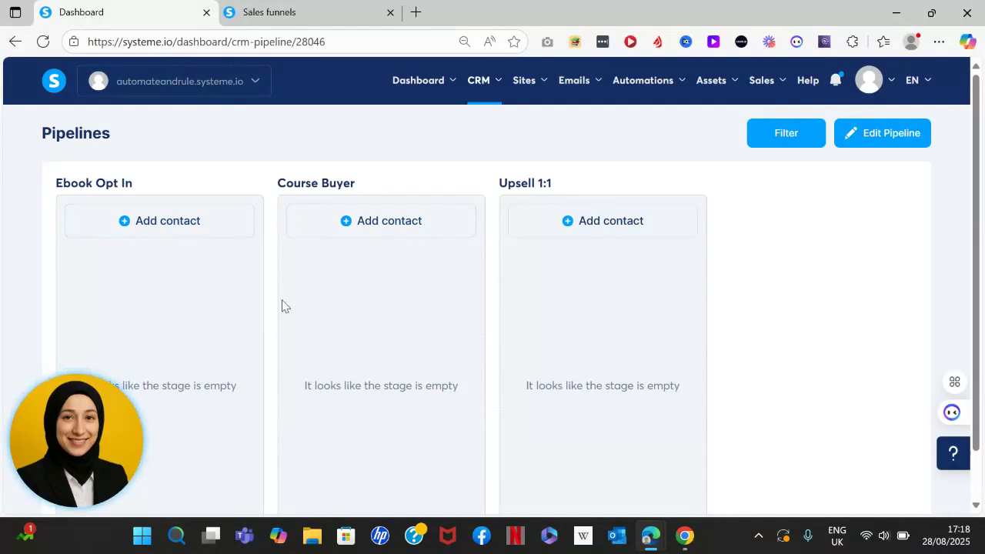
left_click(168, 229)
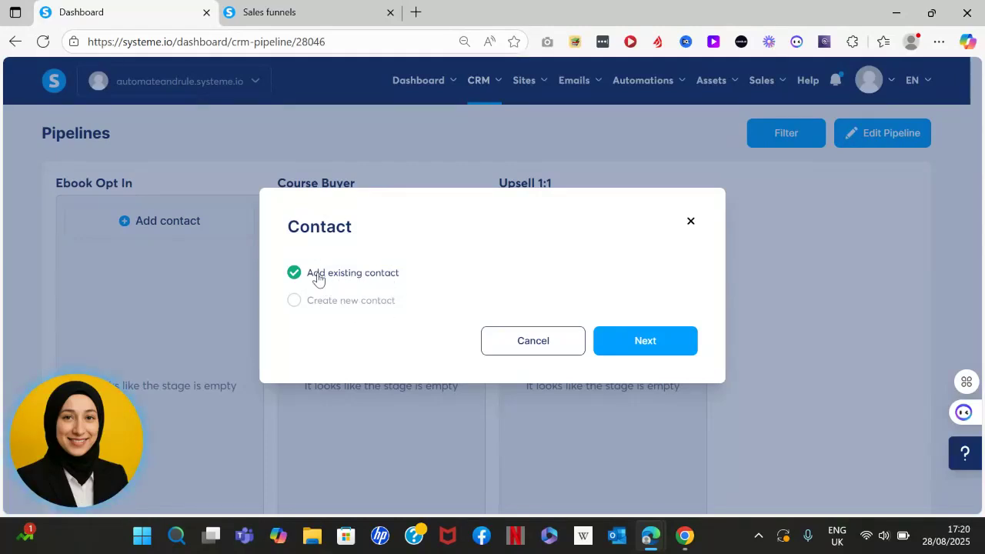
left_click(625, 341)
left_click(491, 293)
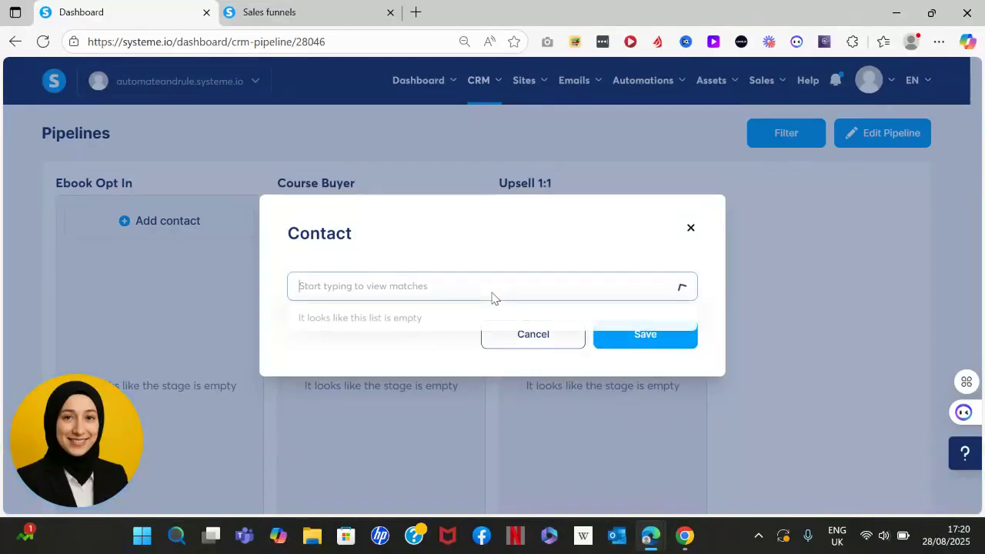
type("misbah")
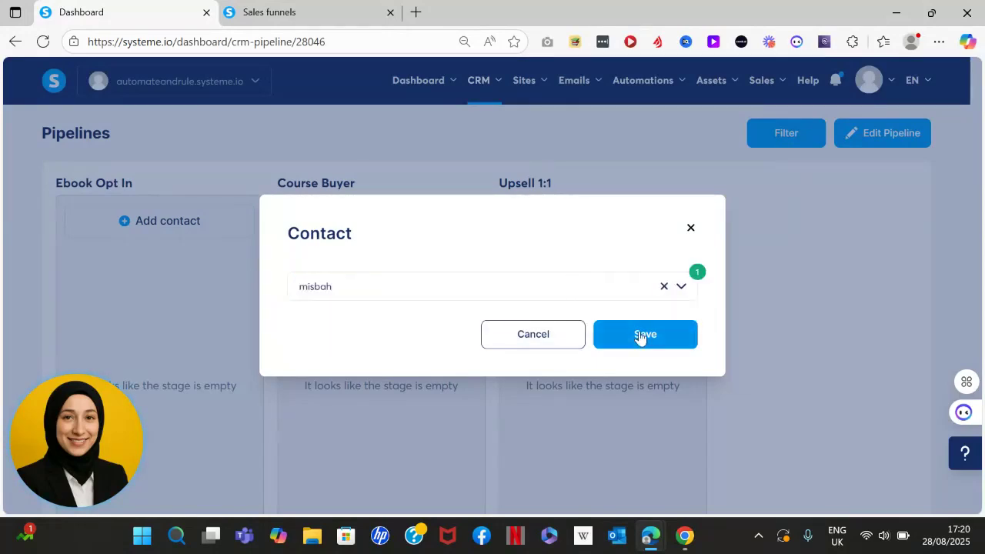
left_click(643, 336)
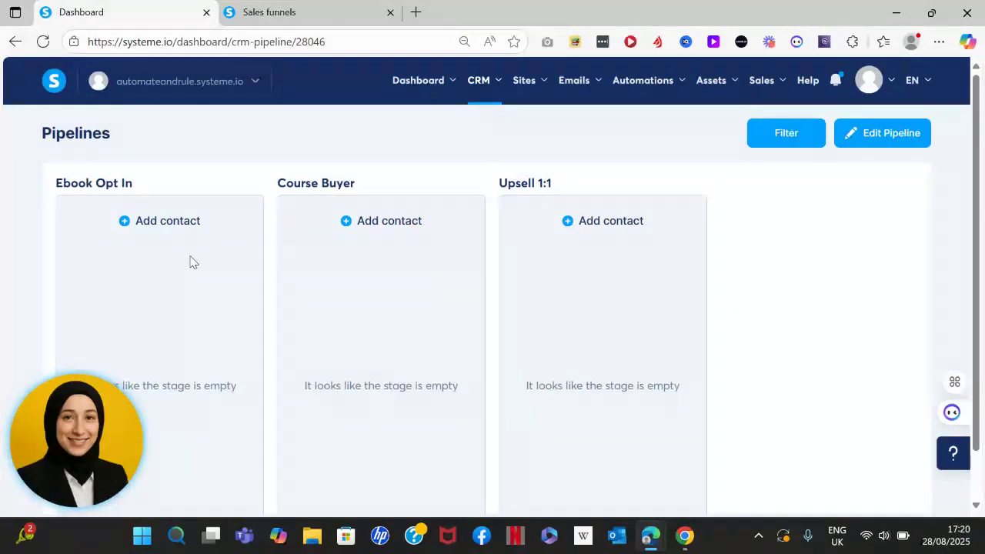
left_click(43, 42)
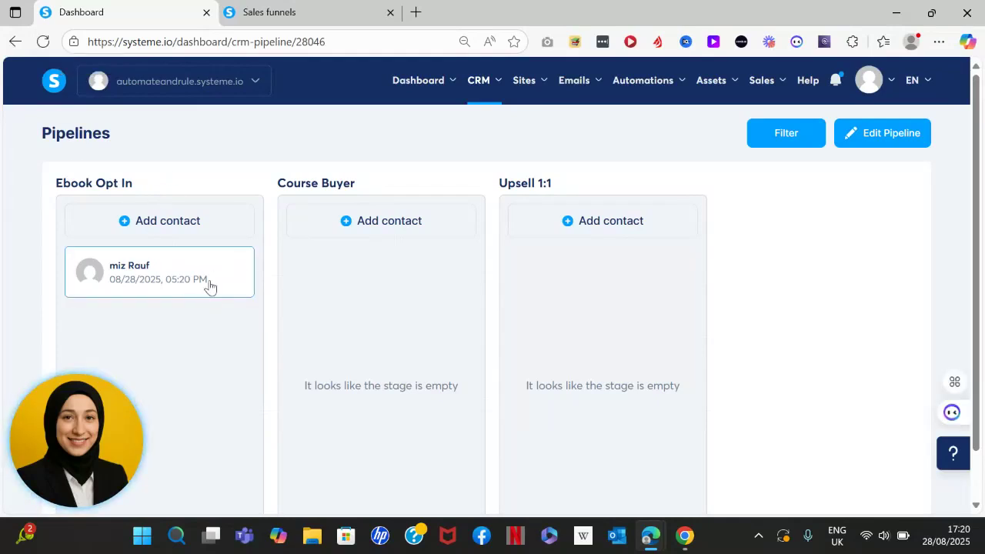
left_click(198, 222)
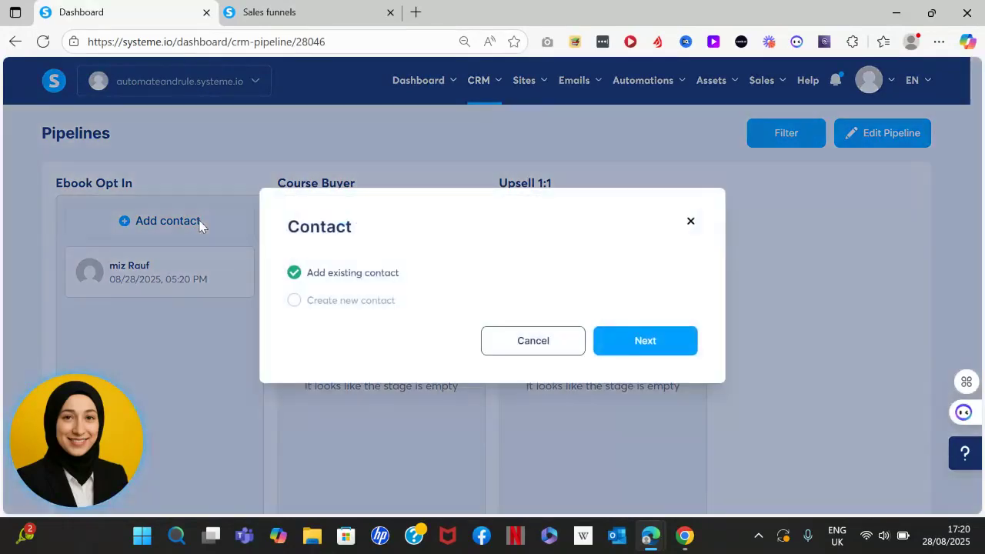
left_click(294, 302)
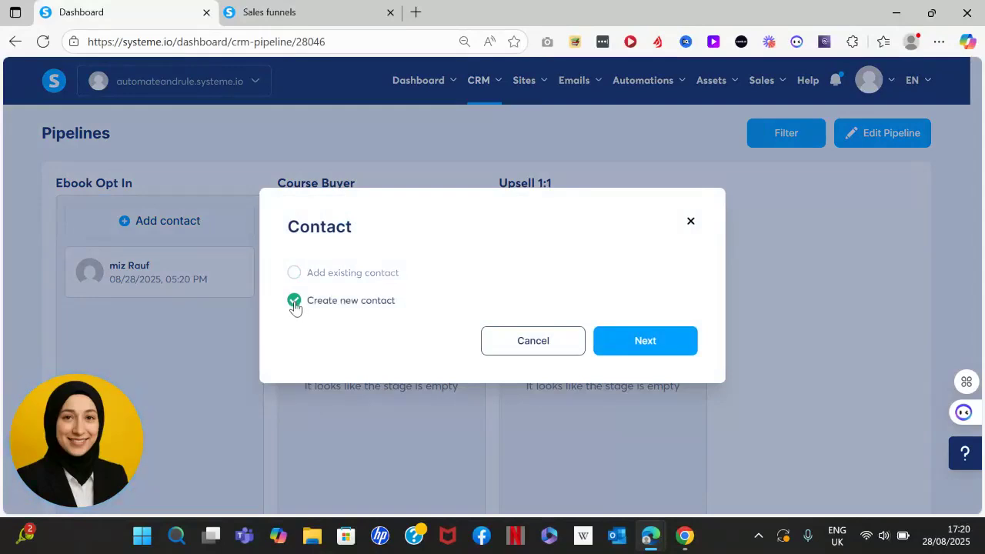
left_click(667, 345)
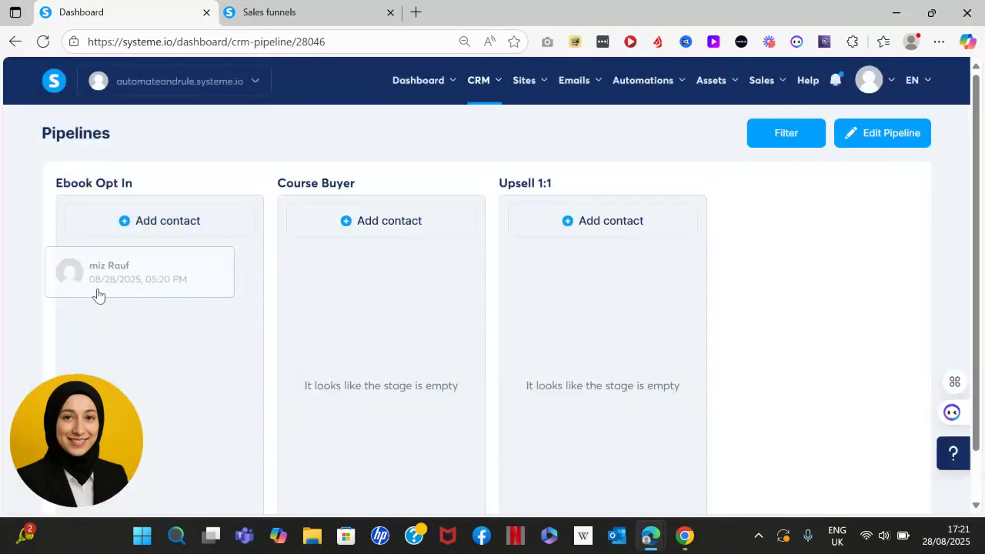
left_click_drag(97, 291, 154, 274)
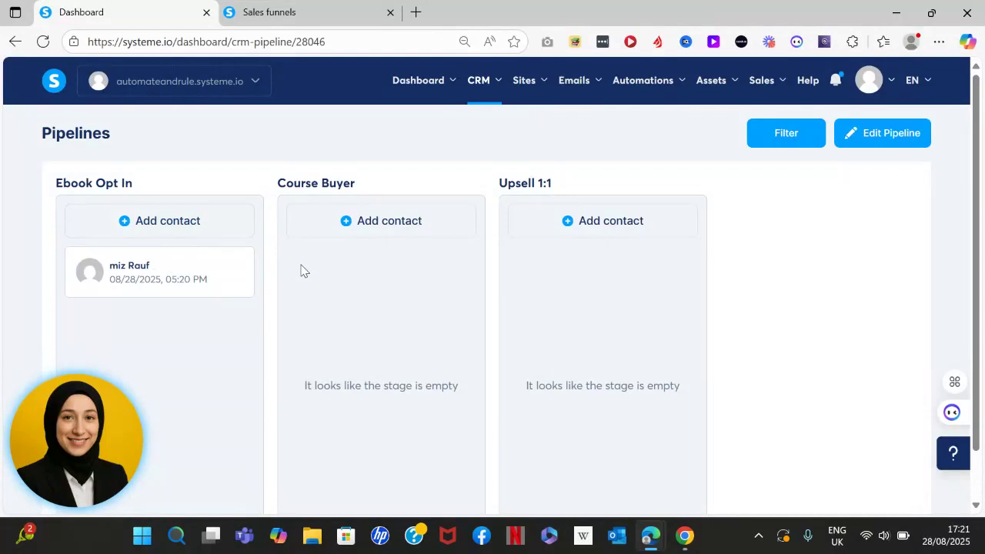
In the sales funnel, start an automation rule for the Squeeze page with the Funnel step form subscribed trigger
key("ctrl+Tab")
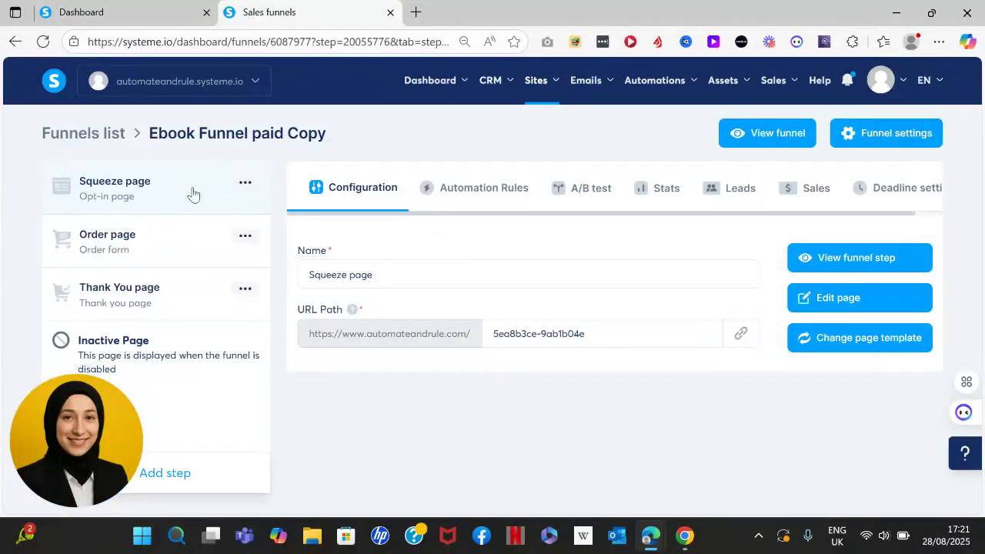
left_click(501, 188)
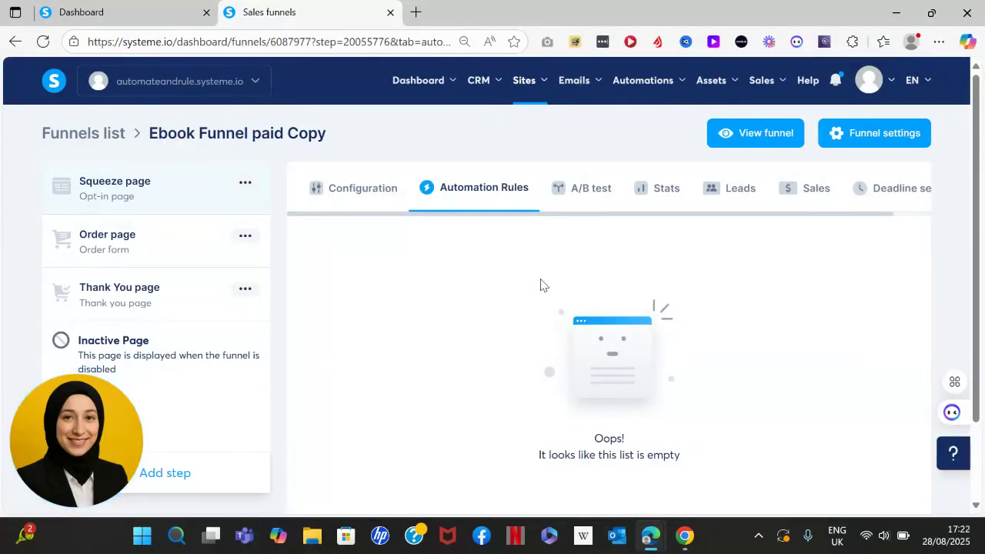
scroll(541, 285, "down", 2)
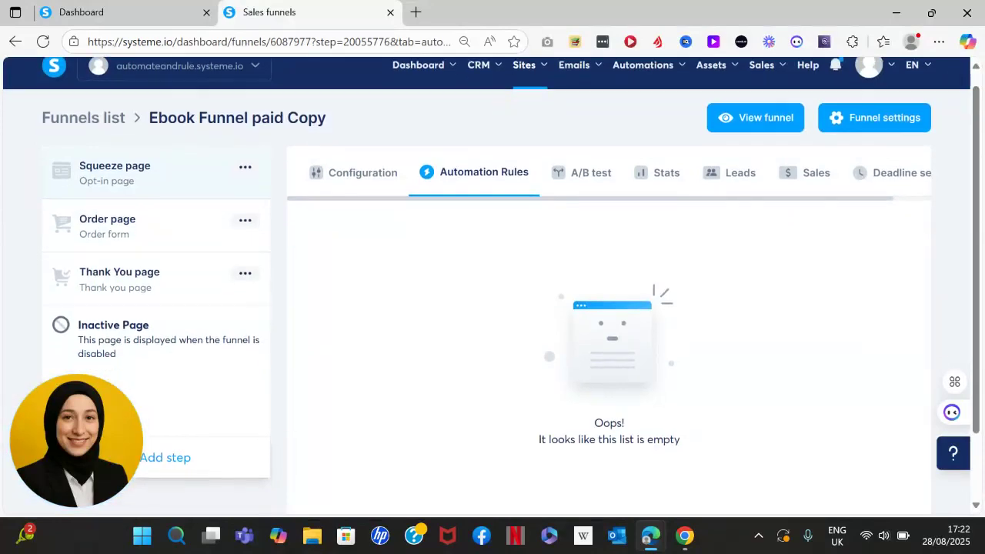
left_click(609, 474)
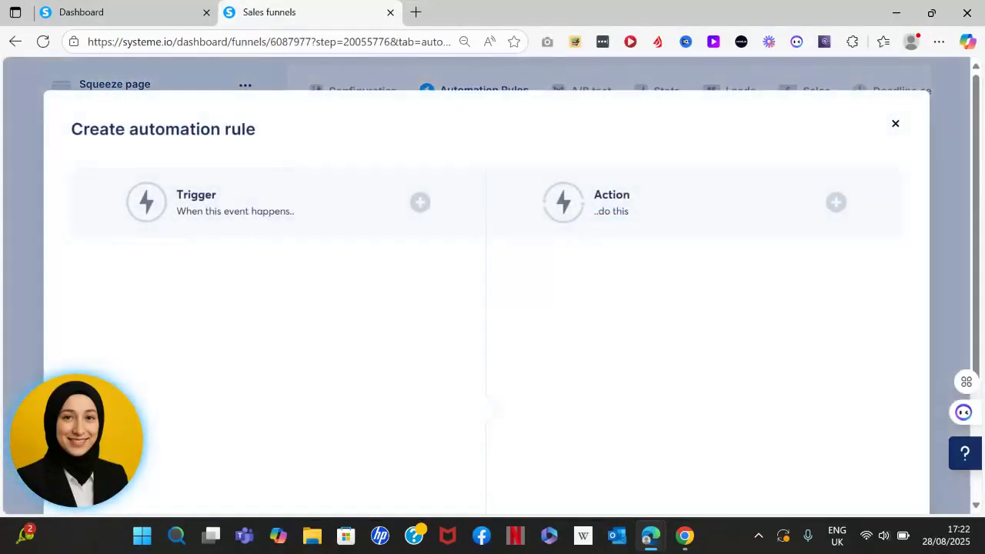
left_click(420, 203)
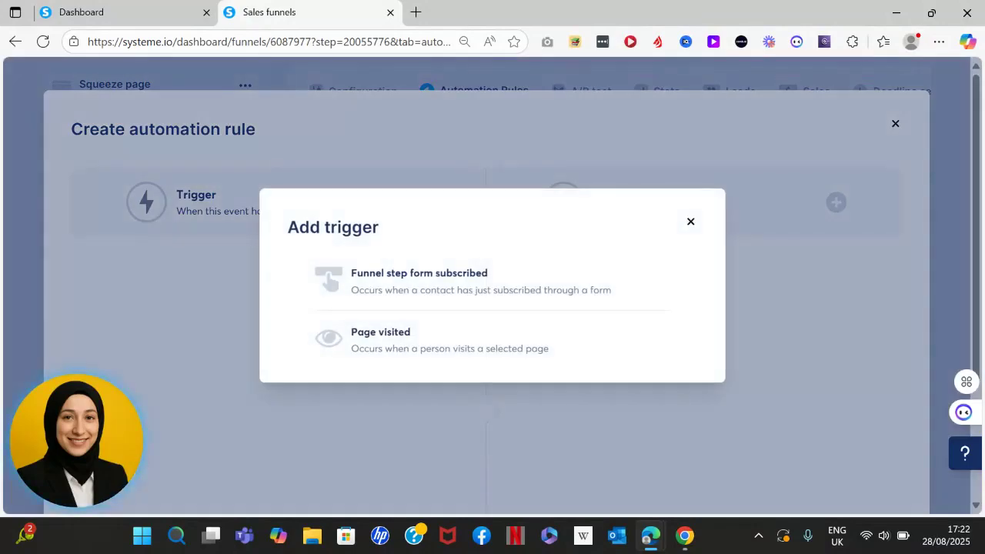
left_click(431, 290)
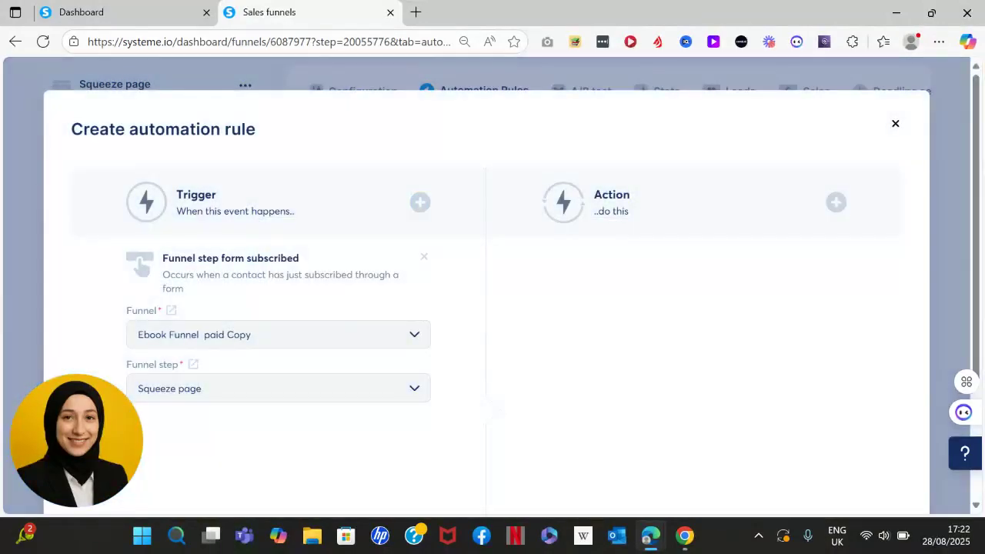
Add an Add a tag action to the rule, creating the new tag "ebook buyer"
left_click(835, 203)
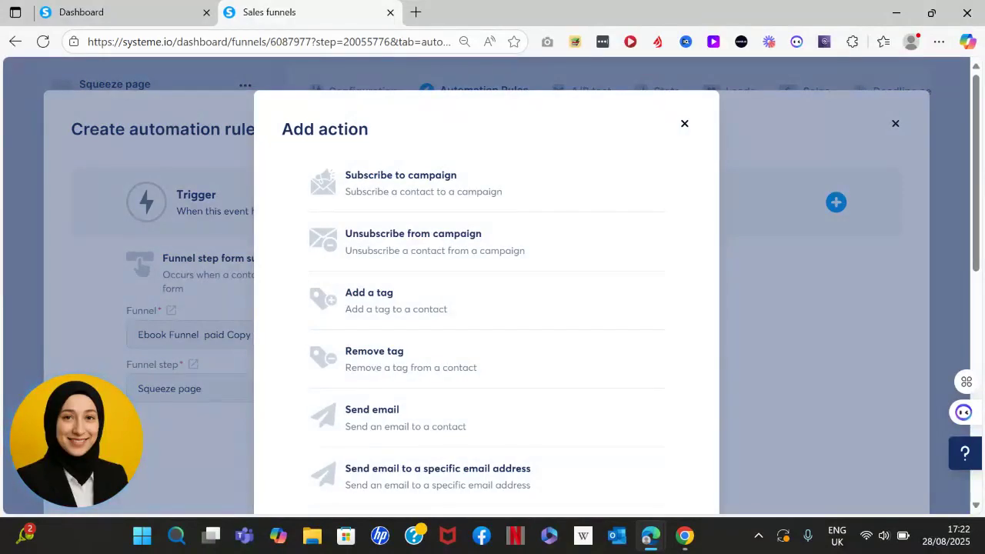
left_click(369, 300)
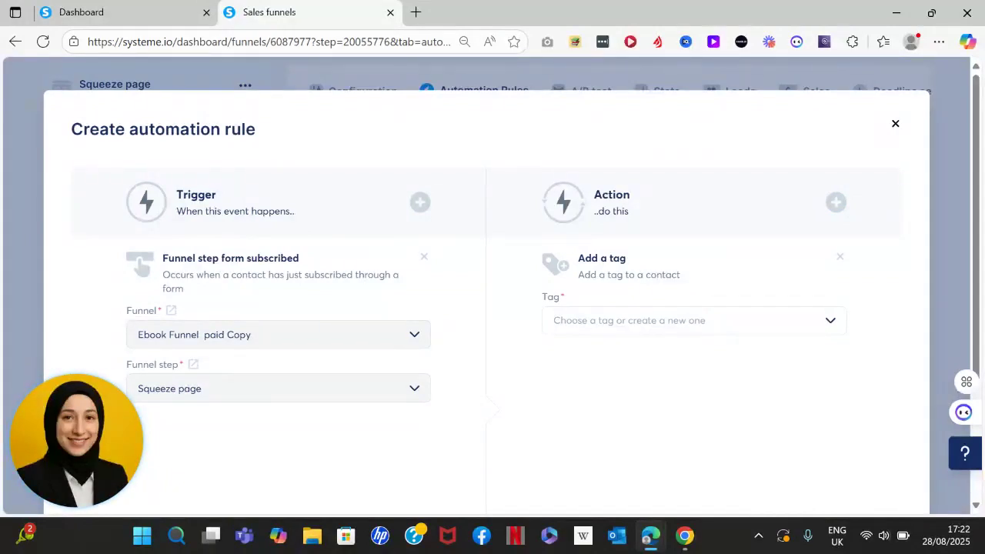
left_click(651, 328)
type("boo")
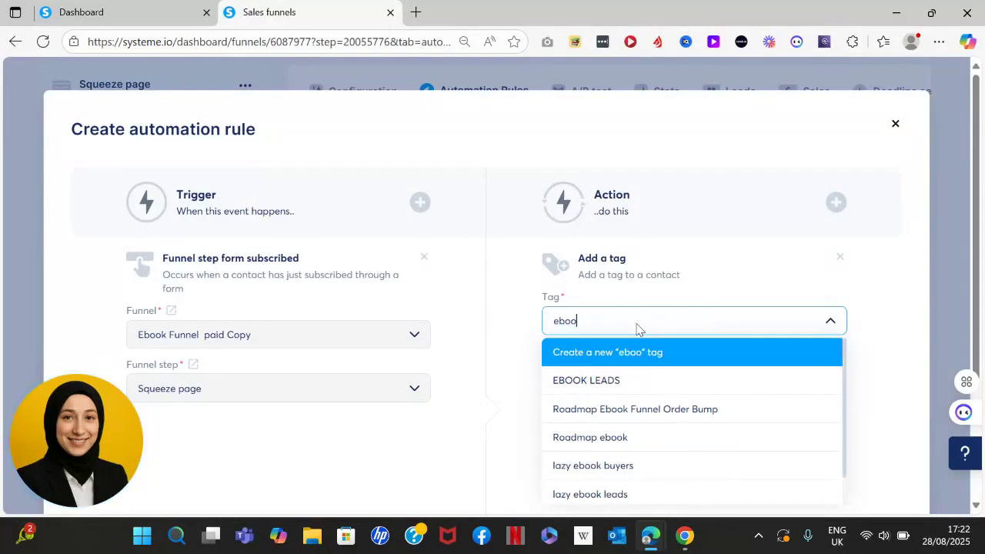
type("k buyer")
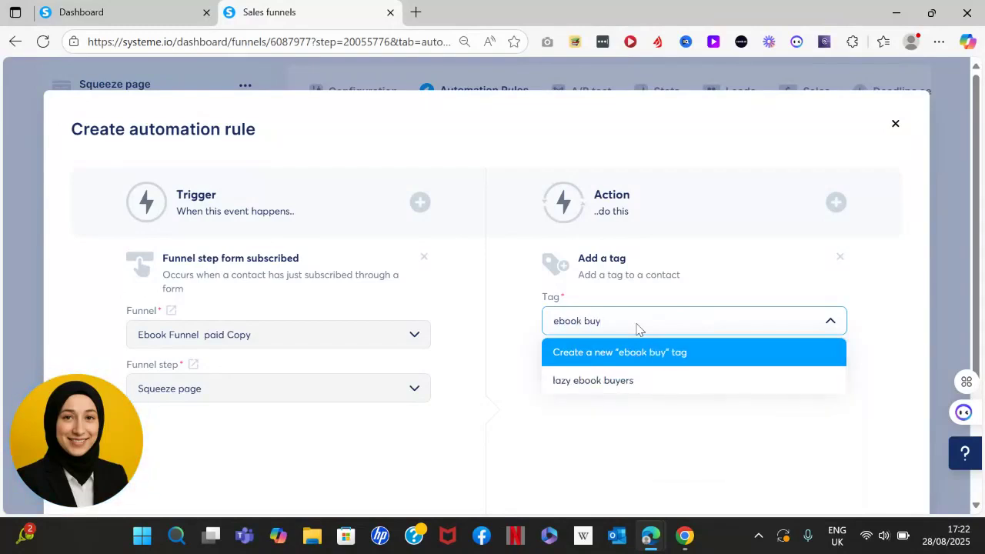
key("Return")
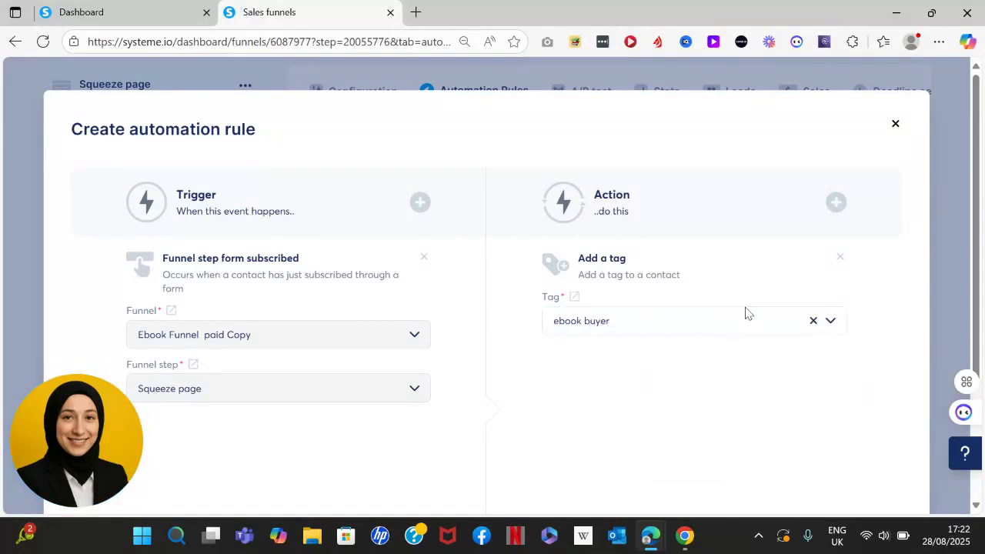
Add an Add to a pipeline stage action to the rule, choosing Ebook Pipeline and the Ebook Opt In stage
left_click(837, 203)
scroll(490, 323, "down", 6)
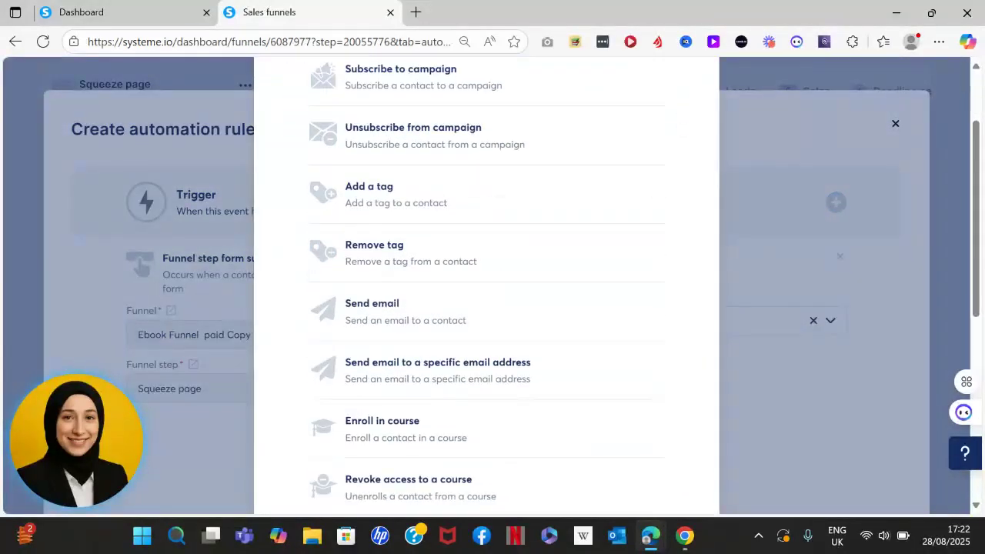
scroll(486, 285, "down", 1)
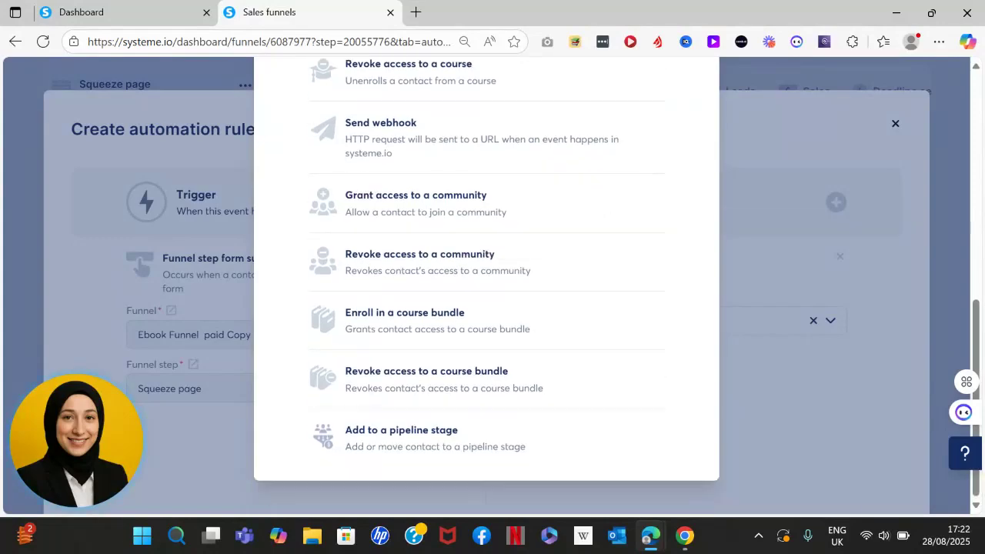
left_click(416, 437)
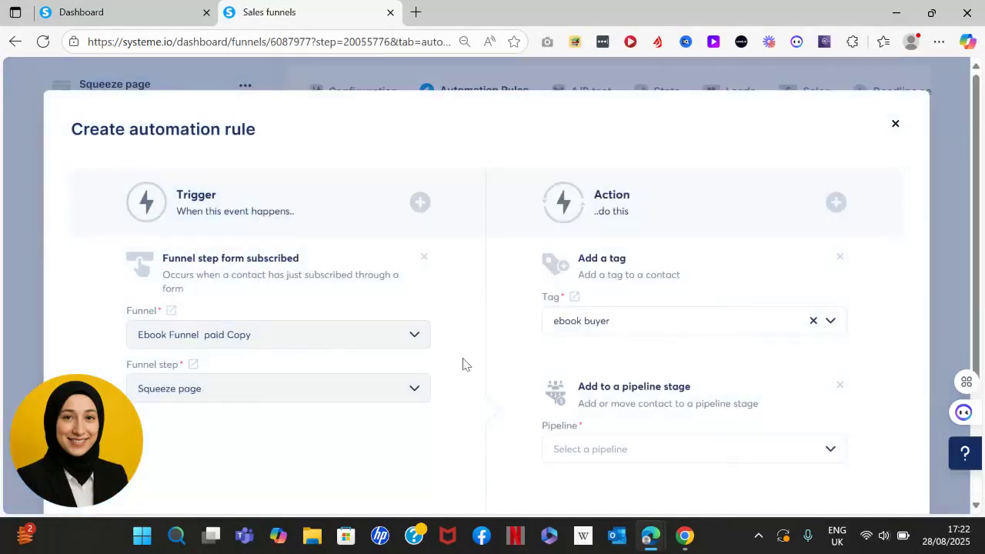
scroll(462, 364, "down", 1)
left_click(693, 394)
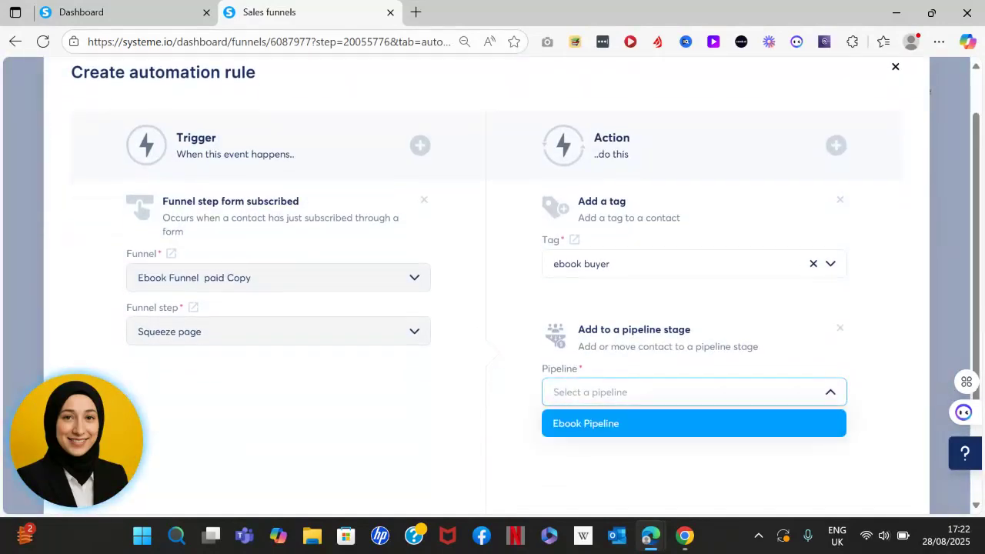
left_click(662, 423)
left_click(662, 445)
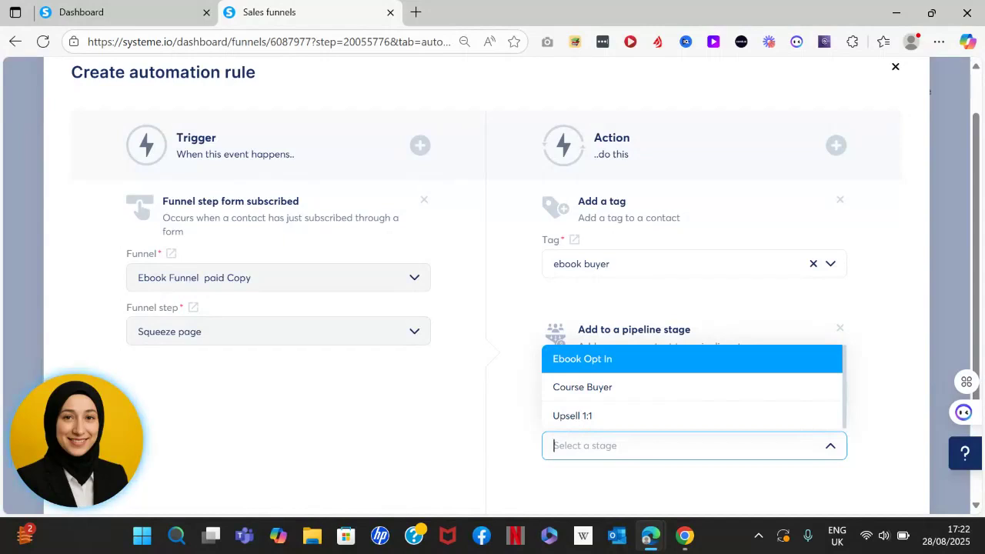
key("Return")
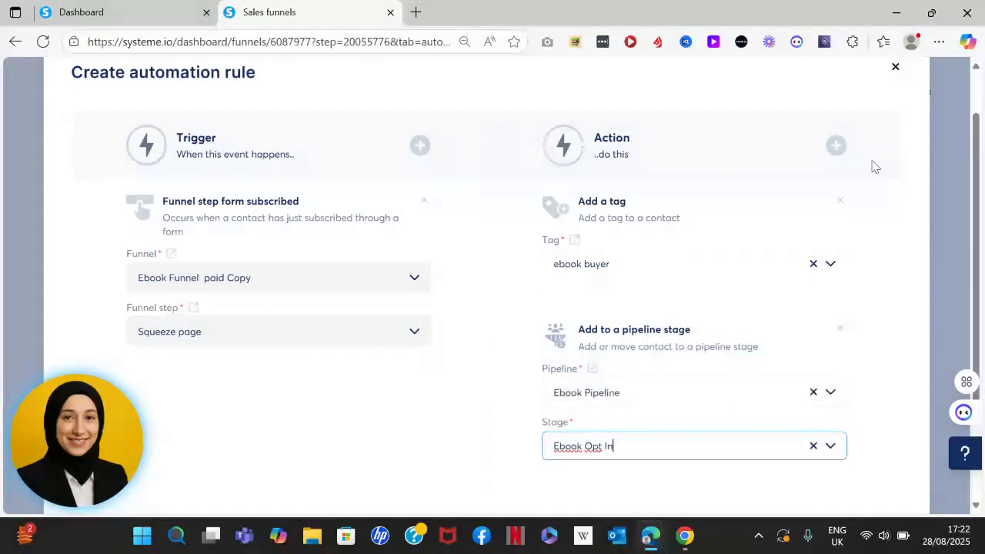
Look over the further available actions without adding one, and save the Squeeze page automation rule
left_click(837, 147)
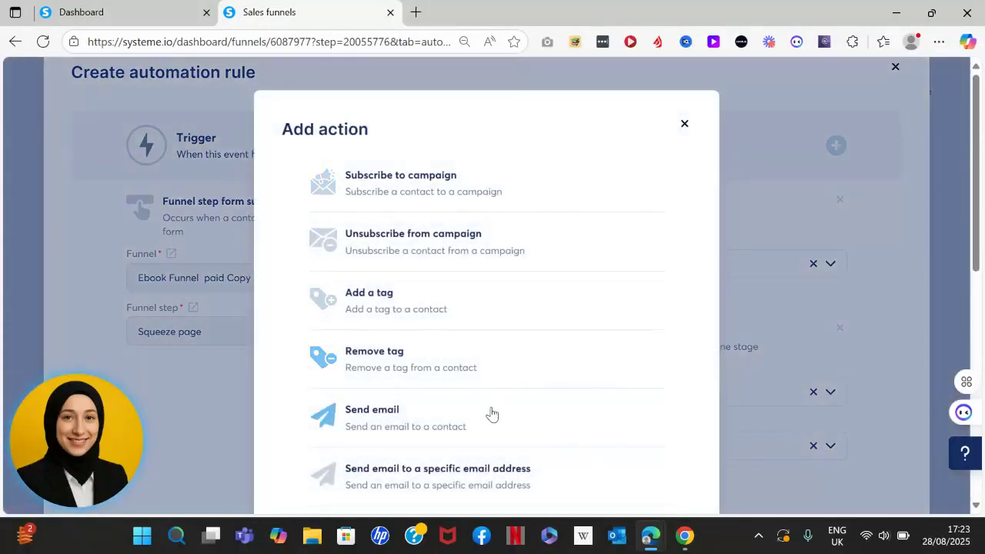
left_click(684, 124)
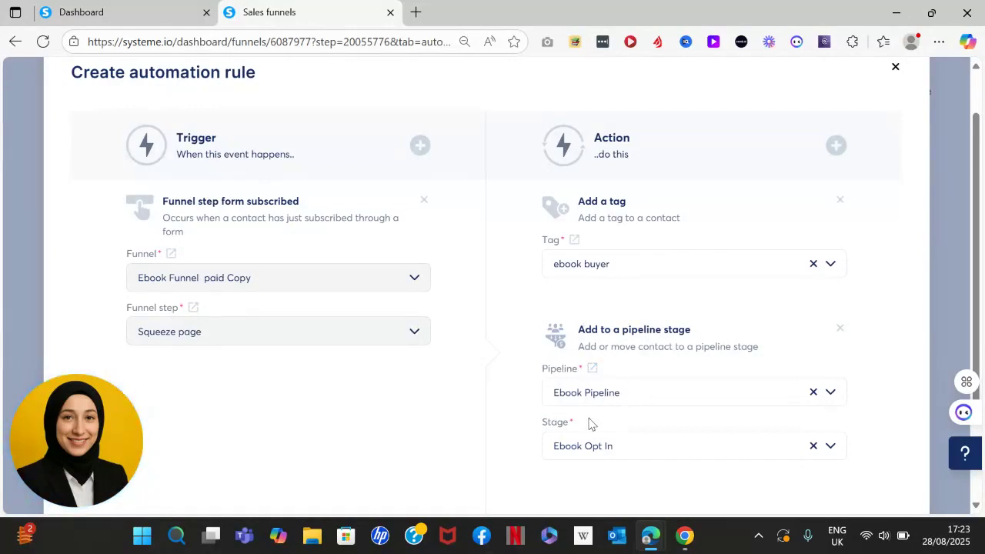
scroll(591, 424, "down", 3)
left_click(487, 438)
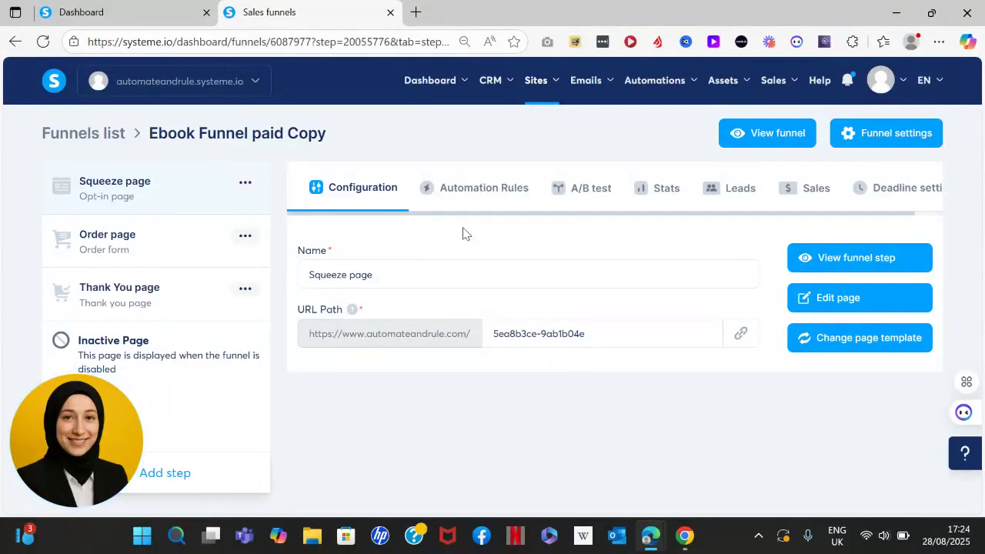
Start an automation rule for the funnel's Order page with the New sale trigger
left_click(178, 243)
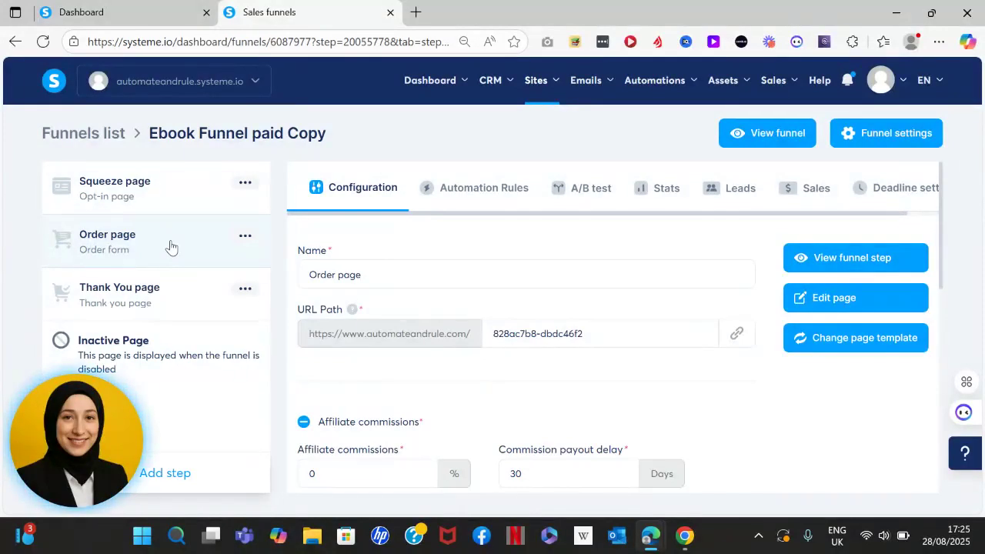
left_click(492, 187)
scroll(609, 347, "down", 1)
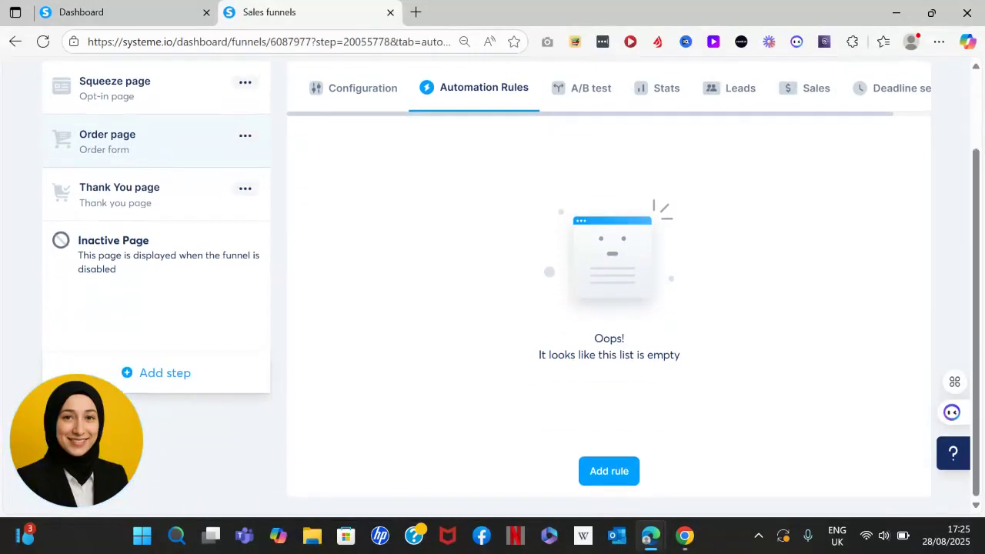
left_click(608, 474)
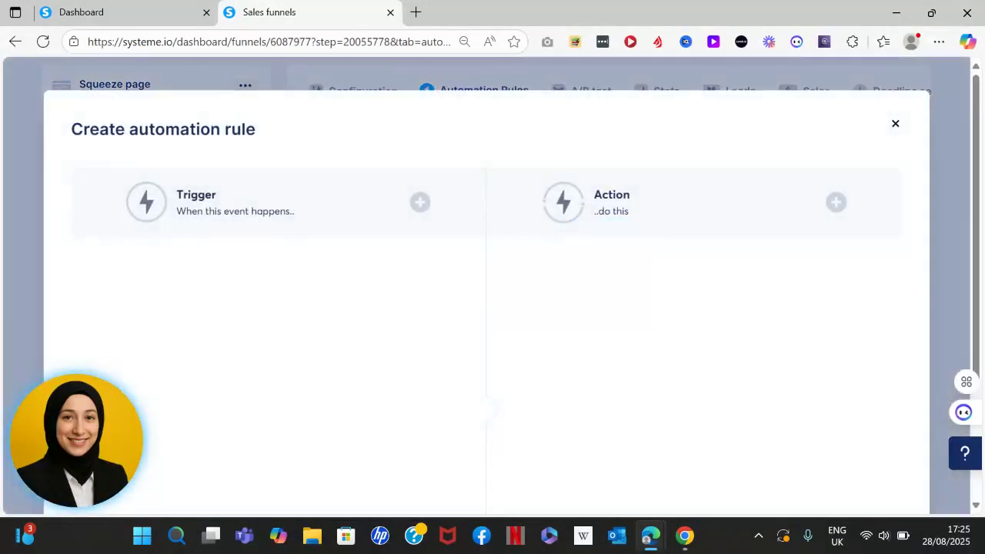
left_click(420, 202)
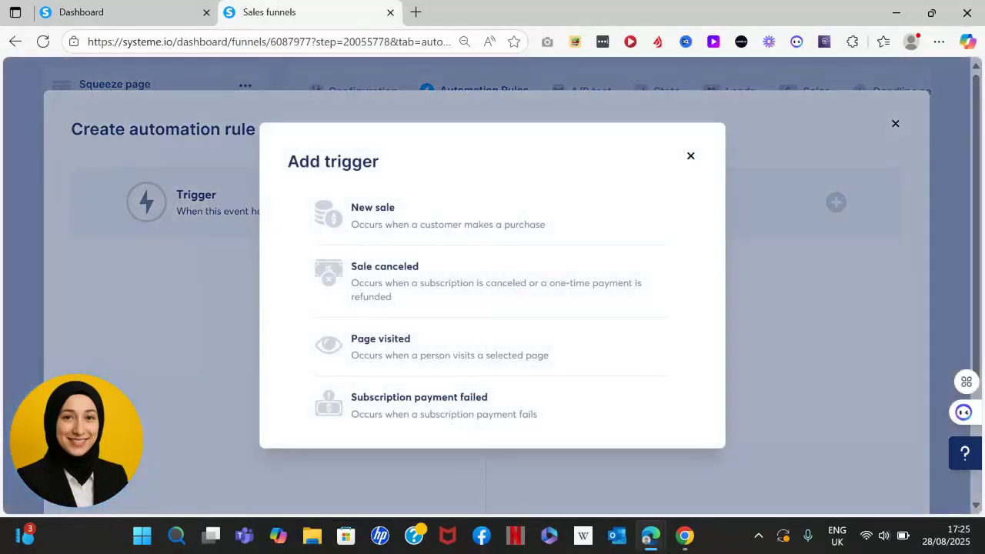
left_click(386, 217)
Add an Add a tag action to the Order page rule, creating the new tag "course buyers"
left_click(836, 202)
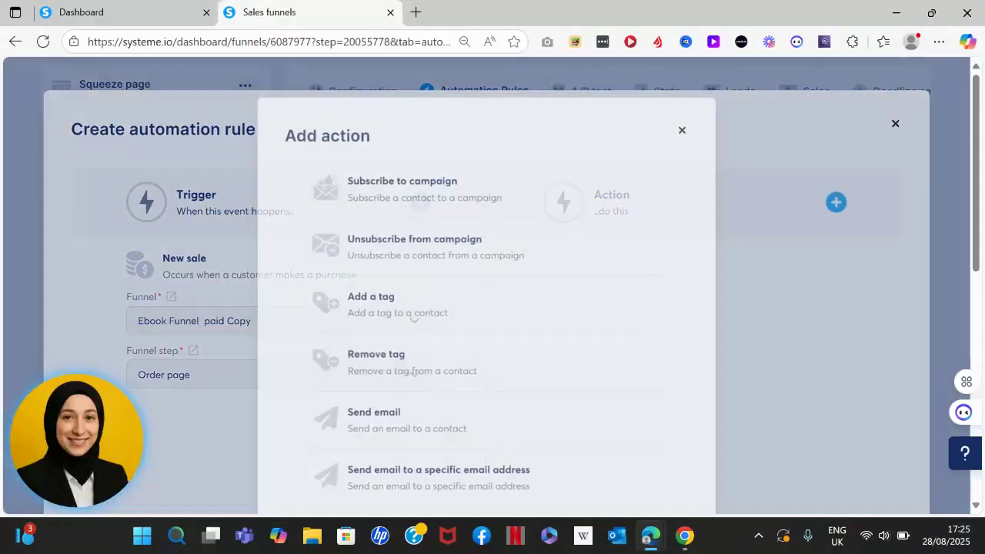
left_click(369, 297)
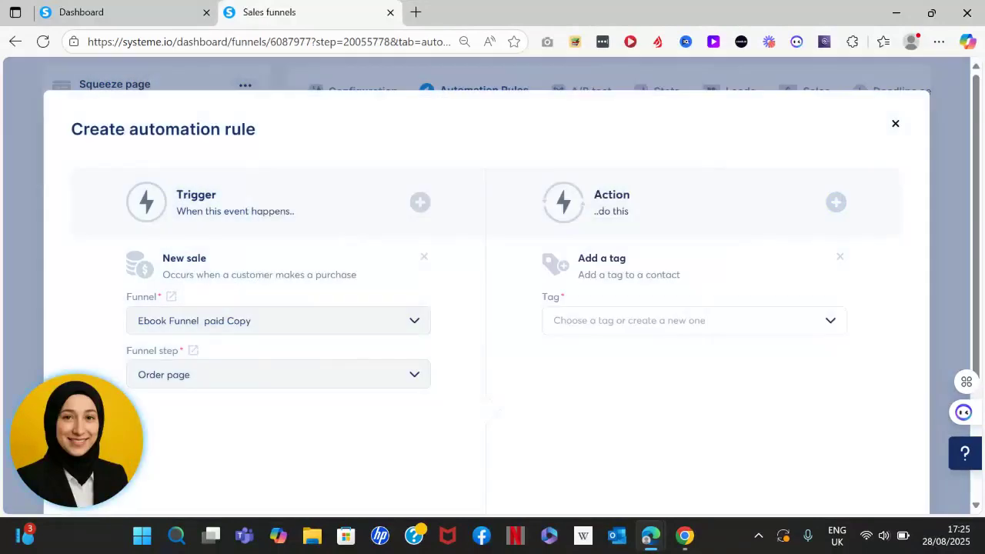
left_click(693, 321)
type("cou")
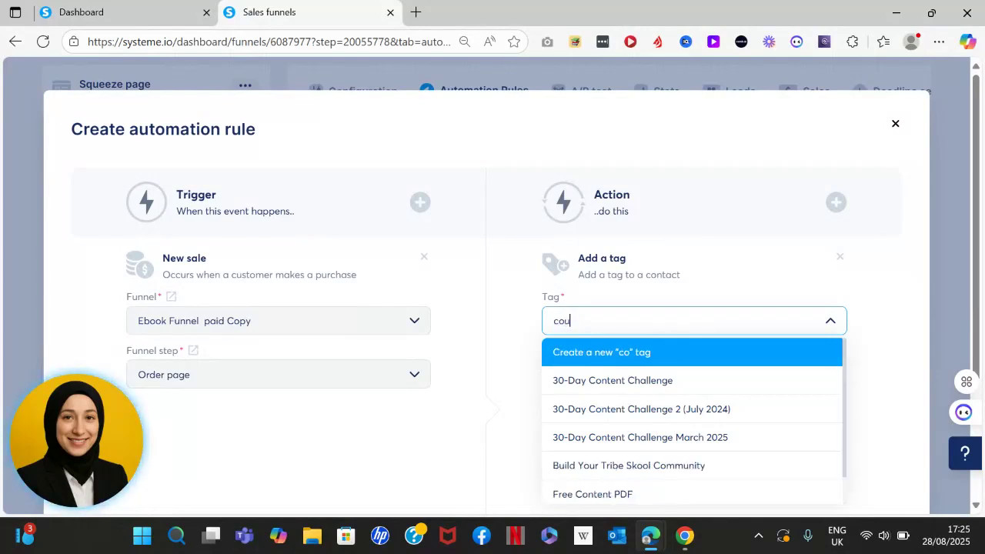
type("rse buyers")
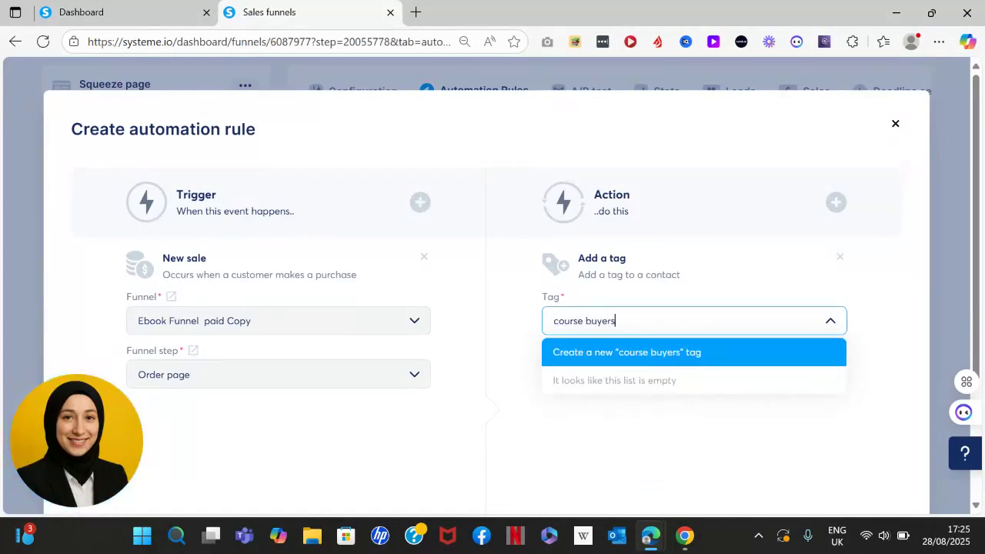
key("Return")
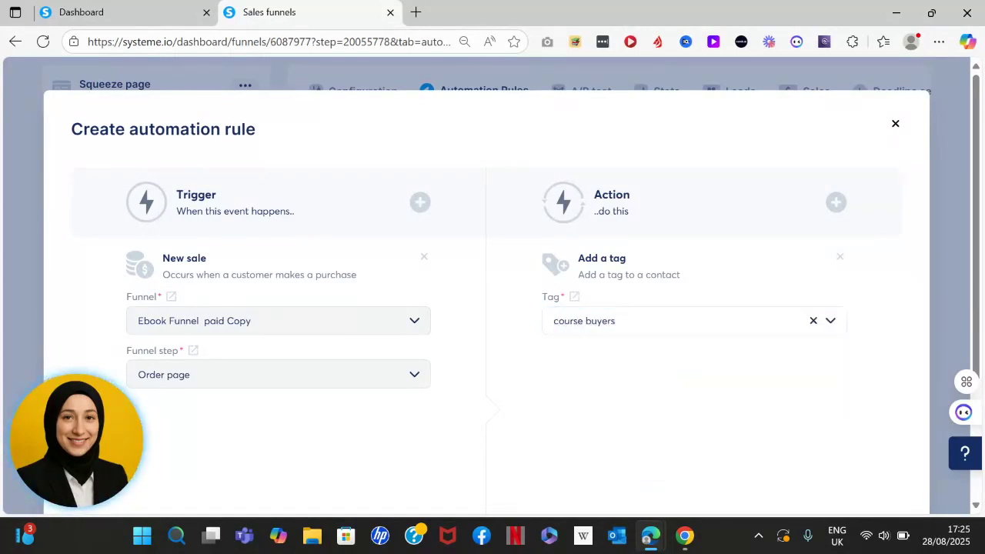
Add a Subscribe to campaign action for the 5-Day Challenge campaign and save the Order page rule
left_click(835, 202)
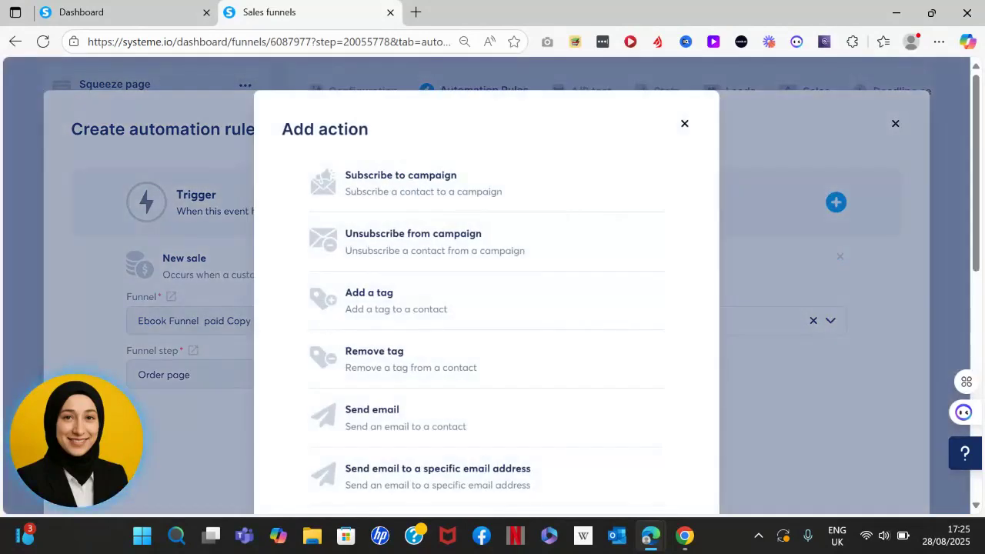
left_click(400, 182)
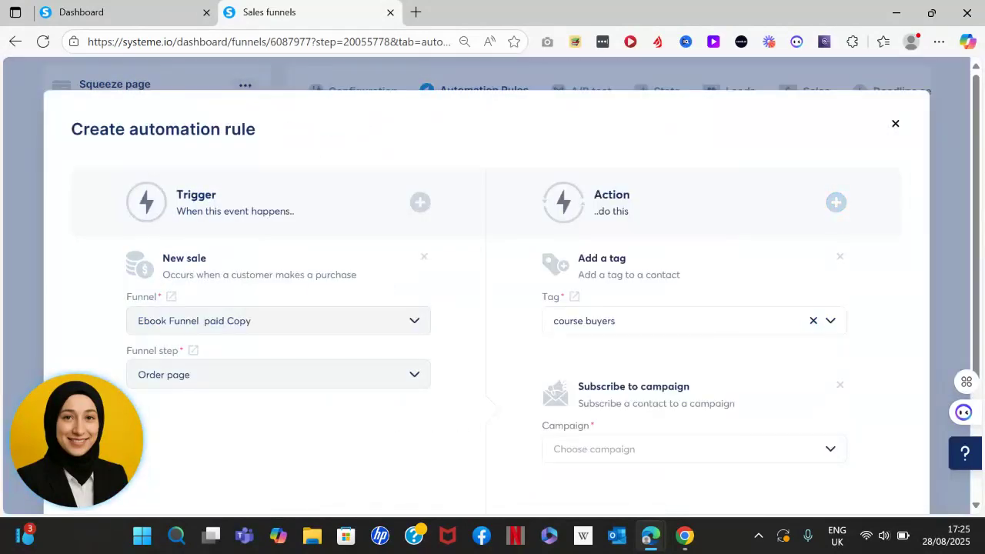
left_click(831, 449)
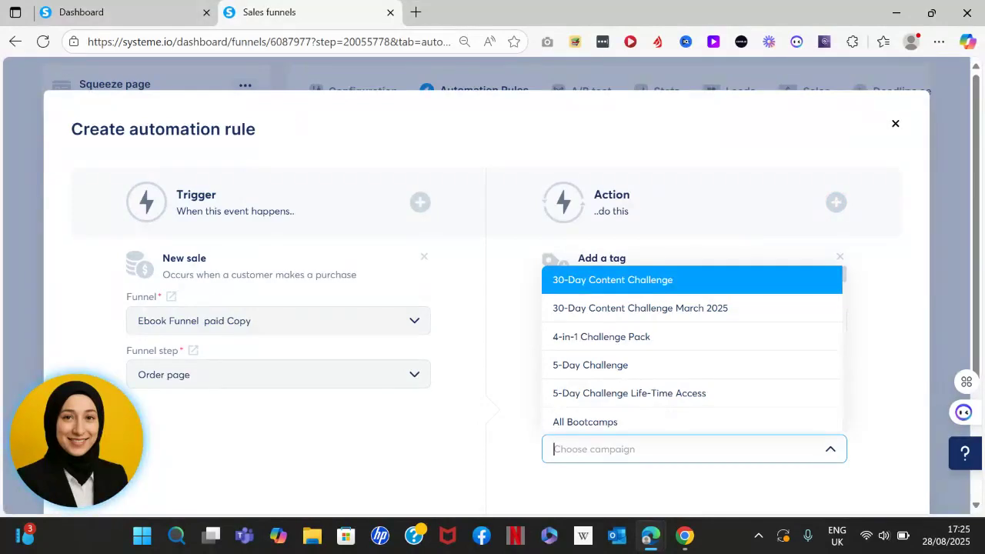
left_click(590, 366)
scroll(590, 366, "down", 3)
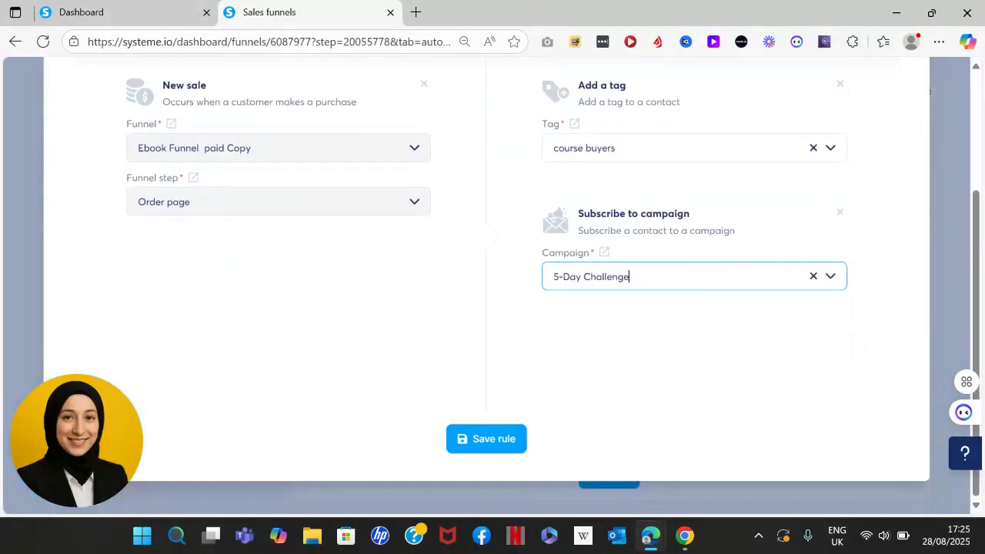
left_click(486, 439)
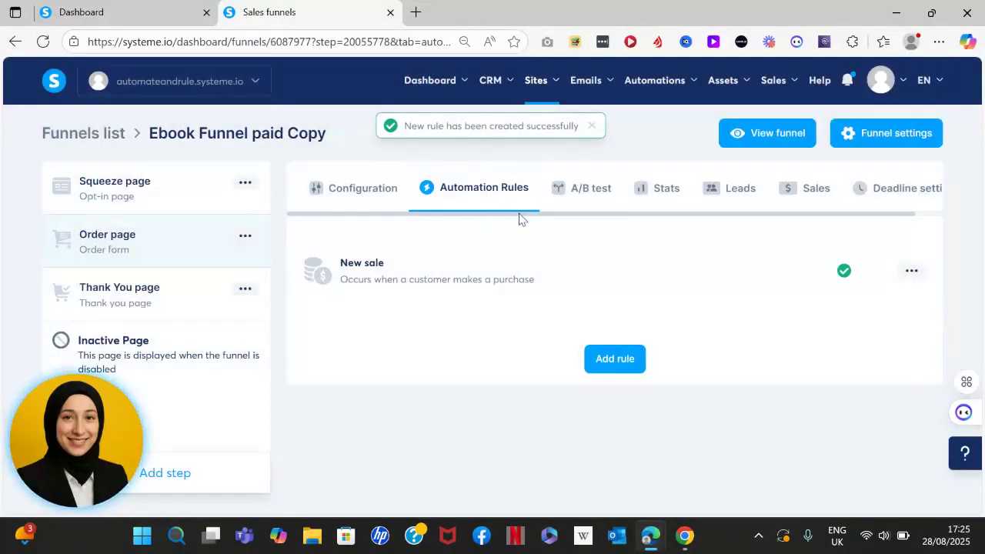
Create a new automation workflow named "Ebook Pipeline Workflow"
left_click(684, 83)
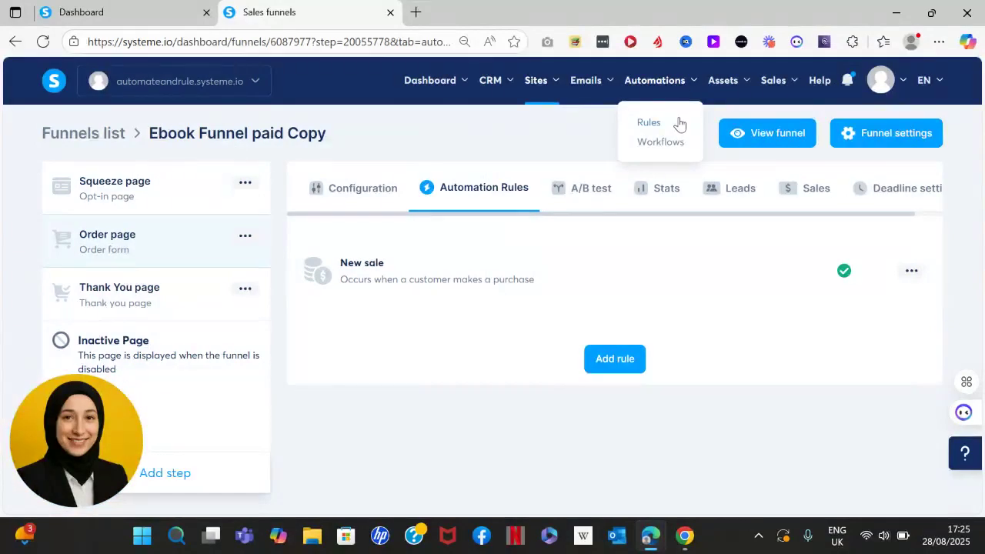
left_click(678, 146)
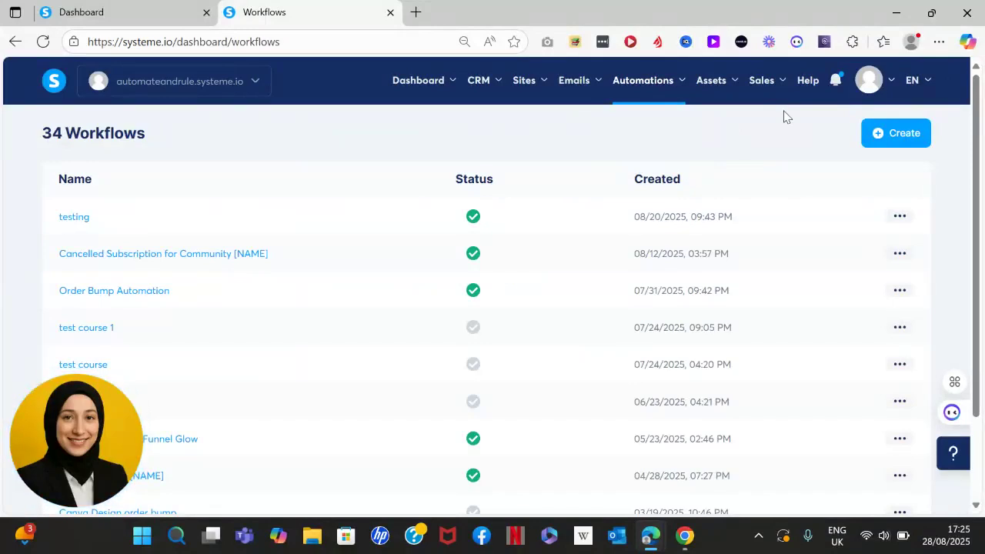
left_click(896, 132)
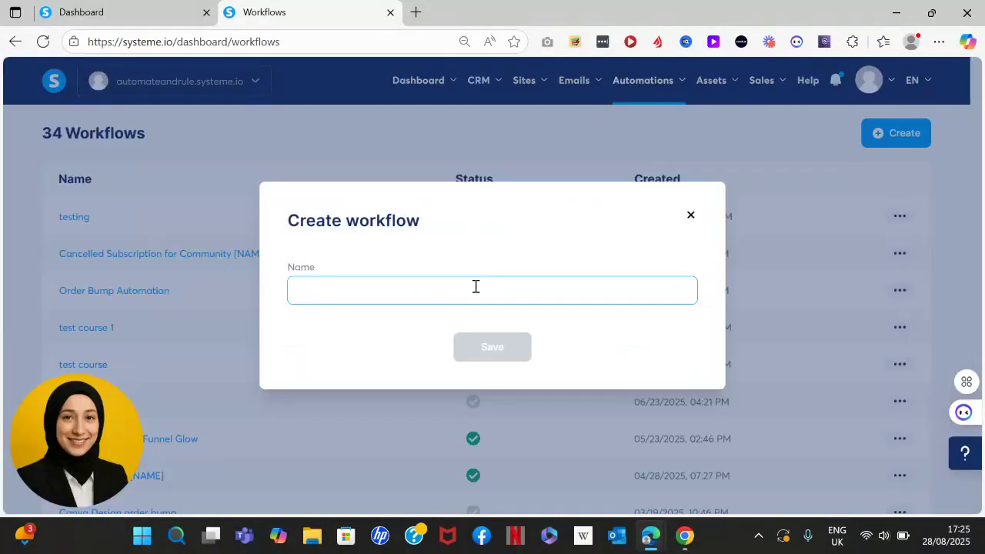
left_click(690, 215)
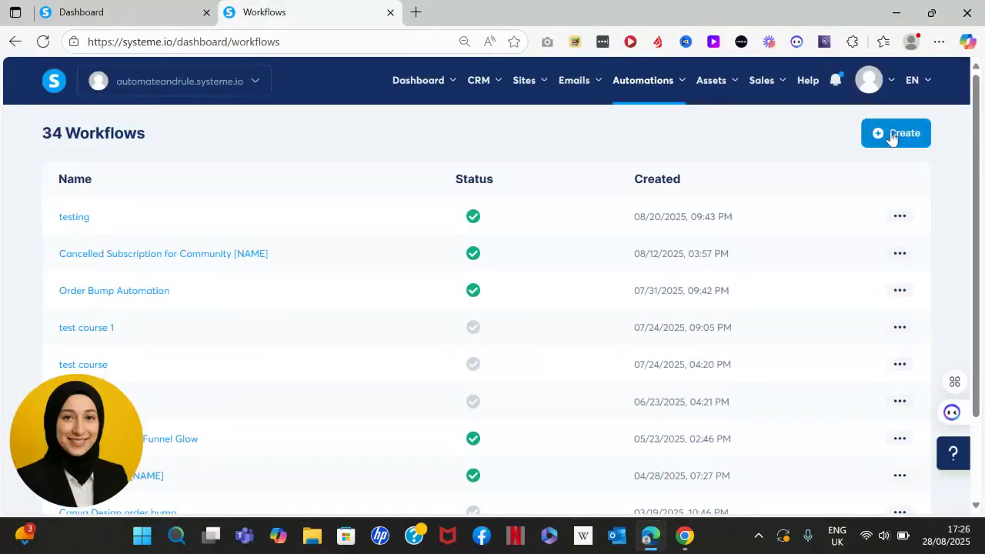
left_click(893, 135)
left_click(488, 284)
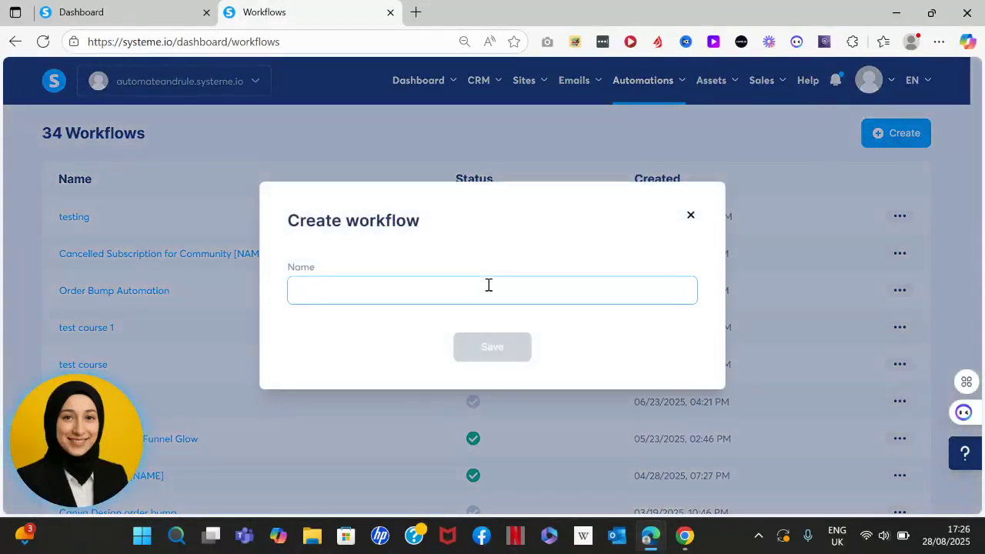
type("Ebook")
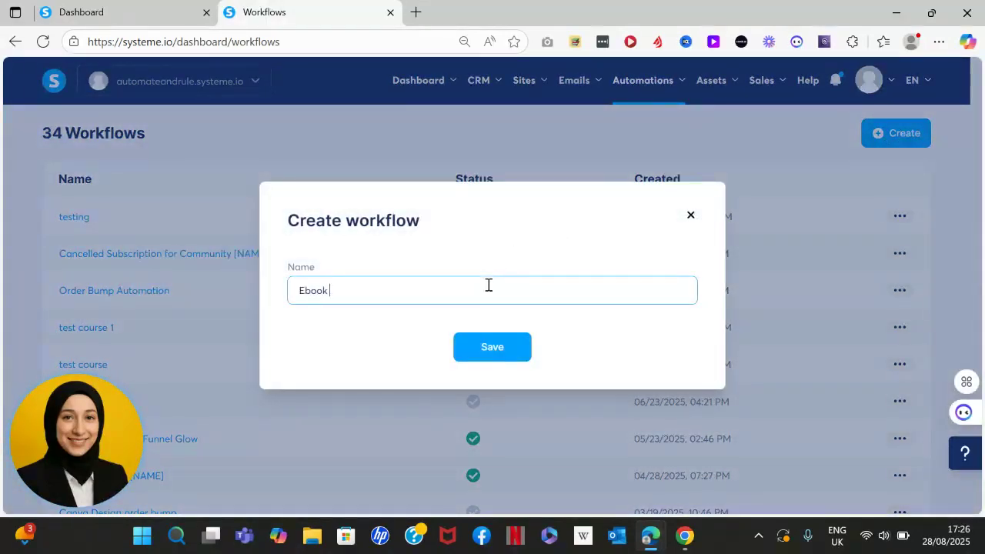
type(" Pipeline Workflow")
left_click(501, 347)
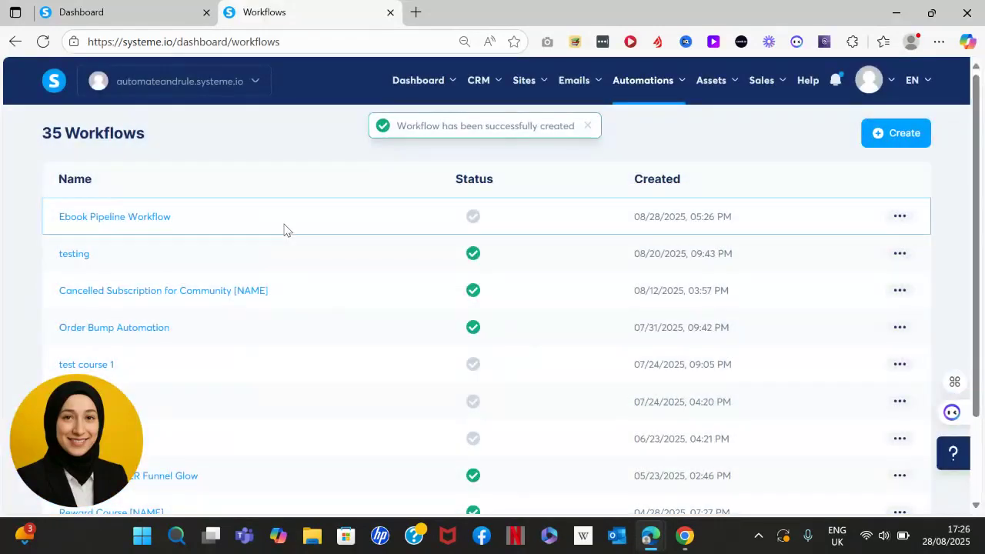
Open the Ebook Pipeline Workflow and create its first trigger, Tag added, for the "course buyers" tag
left_click(152, 218)
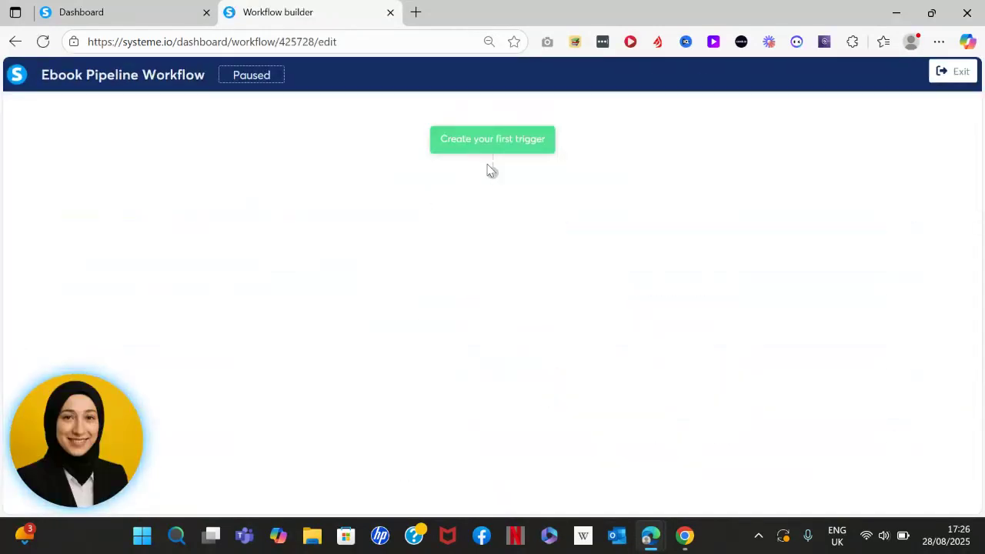
left_click(511, 149)
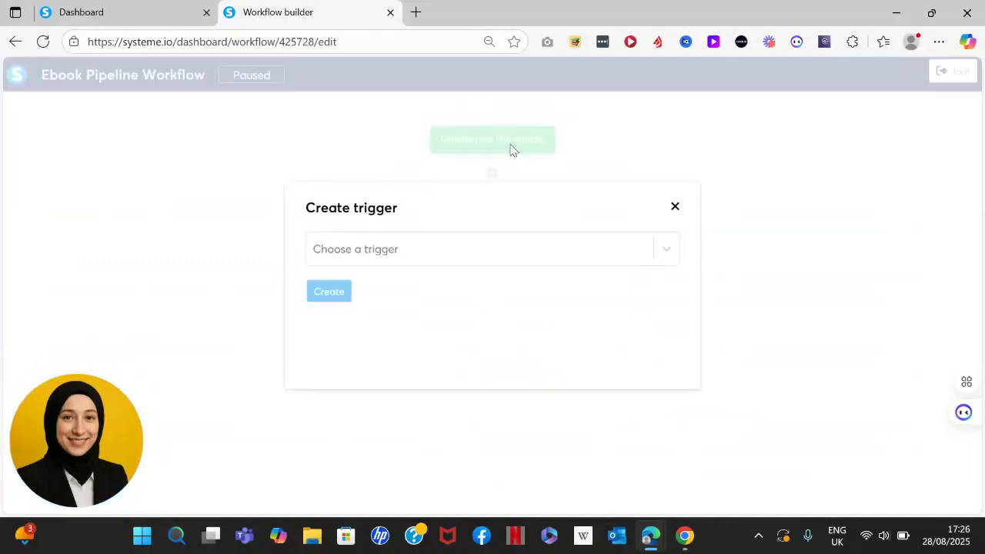
left_click(462, 260)
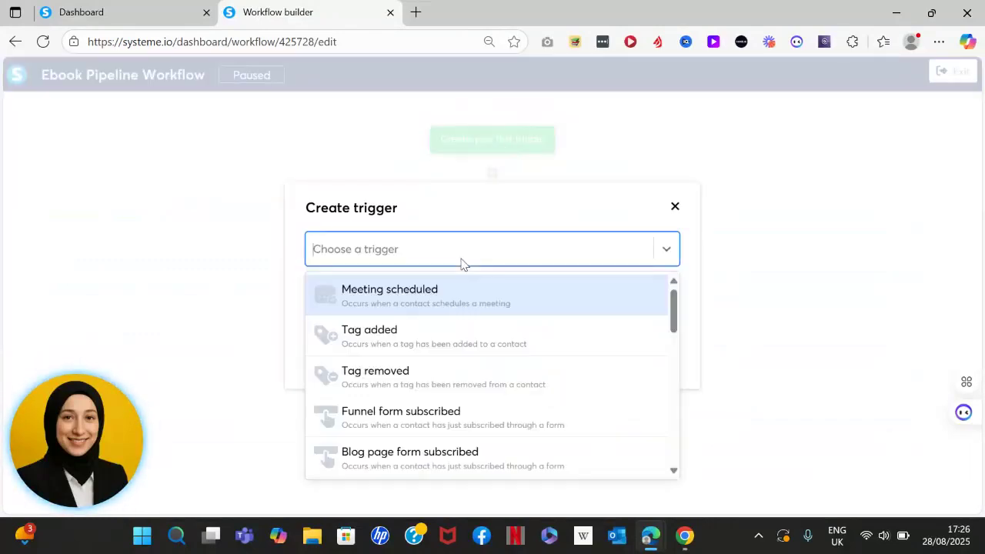
left_click(440, 347)
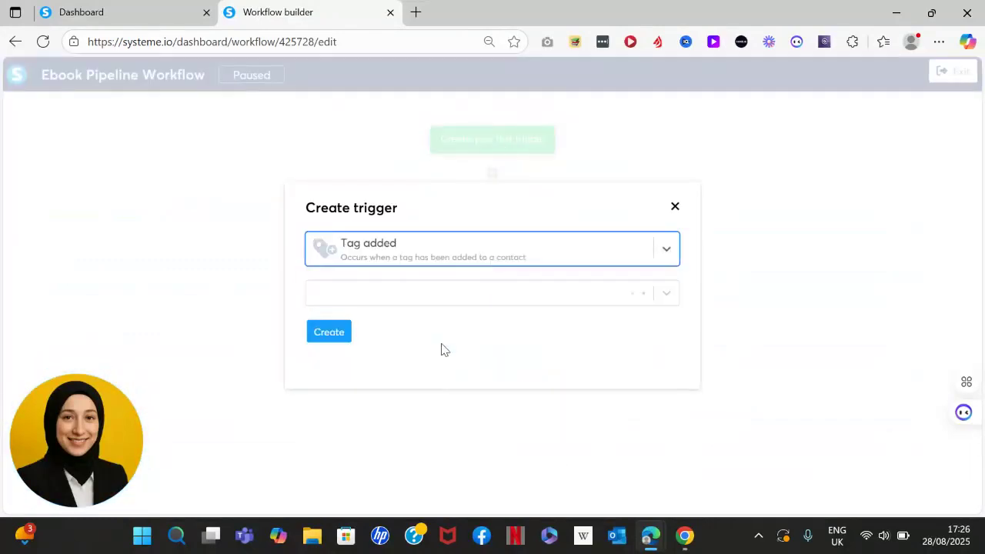
left_click(356, 302)
type("cours")
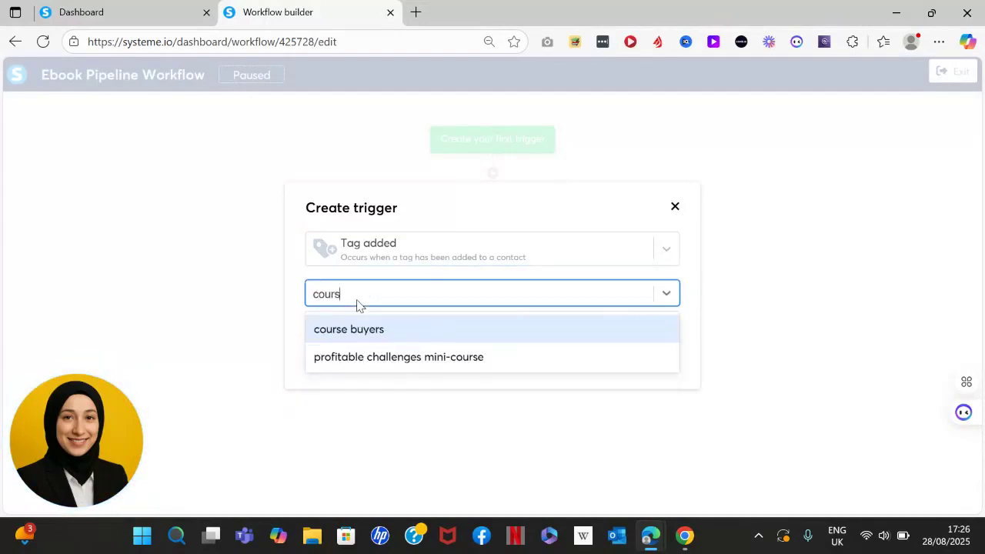
left_click(374, 330)
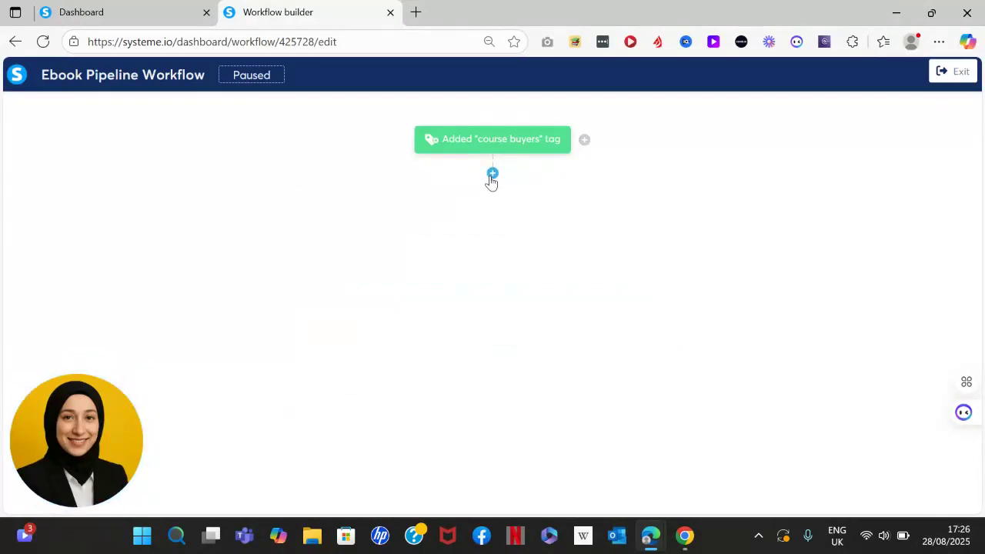
Add an Add to a pipeline stage action below the trigger, assigning contacts to the Course Buyer stage of the Ebook Pipeline
left_click(492, 177)
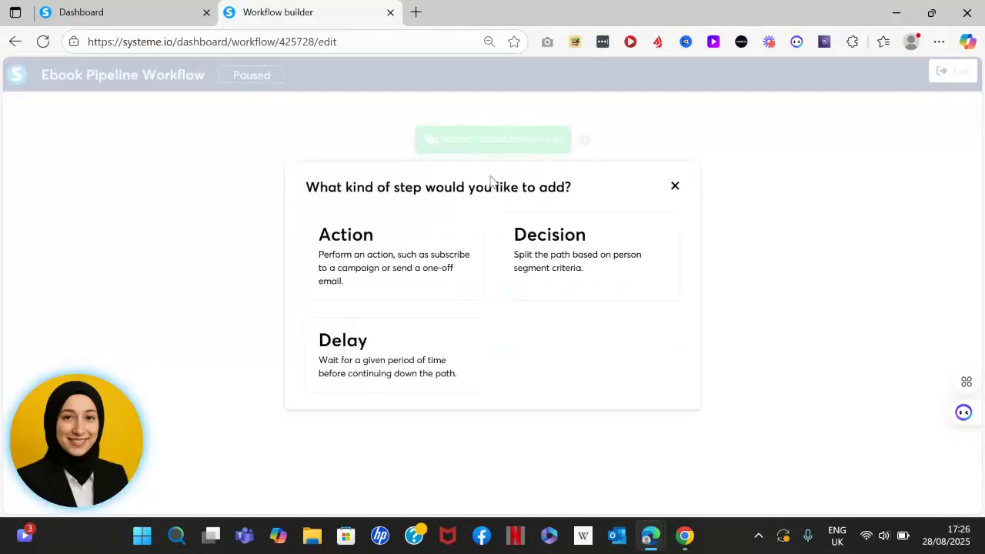
left_click(423, 253)
left_click(456, 251)
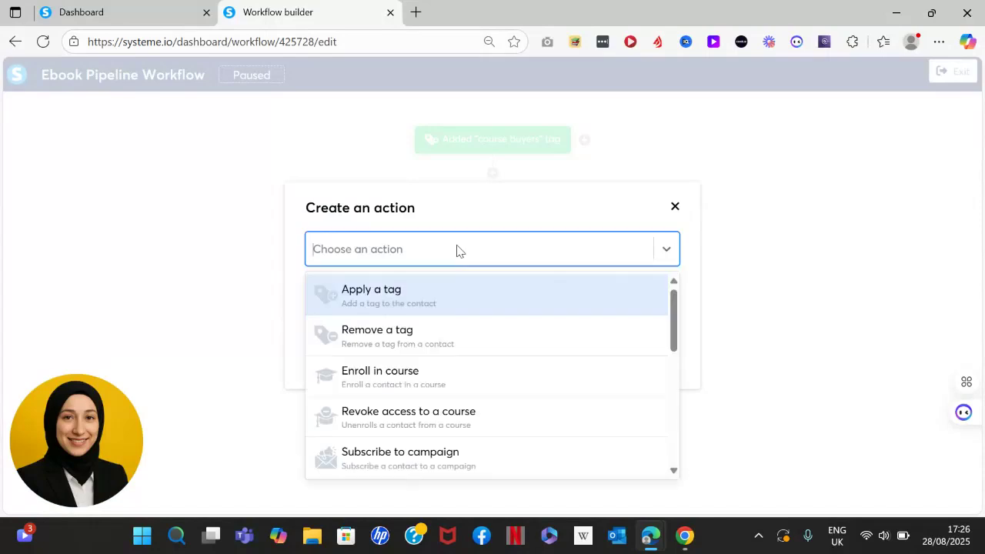
scroll(493, 377, "down", 7)
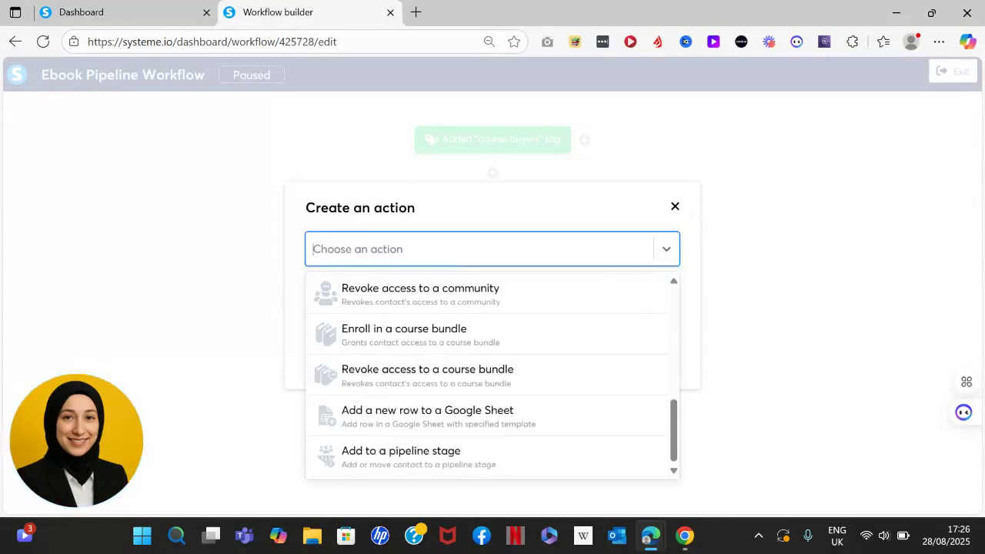
left_click(431, 457)
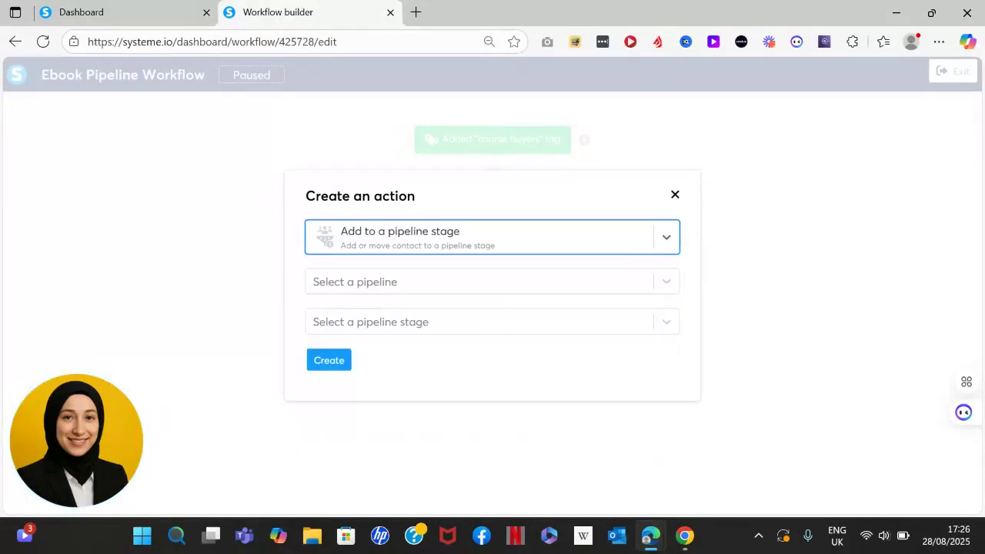
left_click(480, 281)
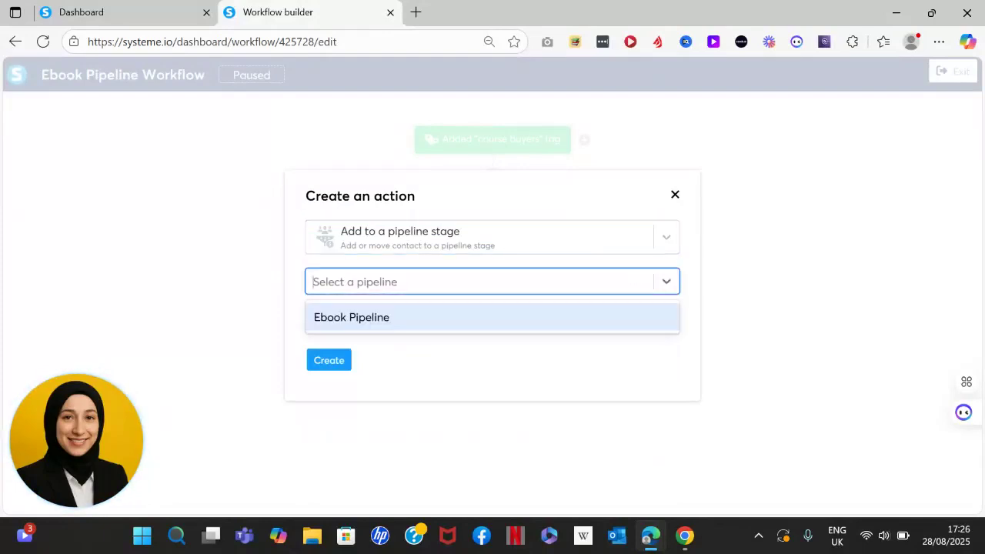
left_click(461, 317)
left_click(477, 322)
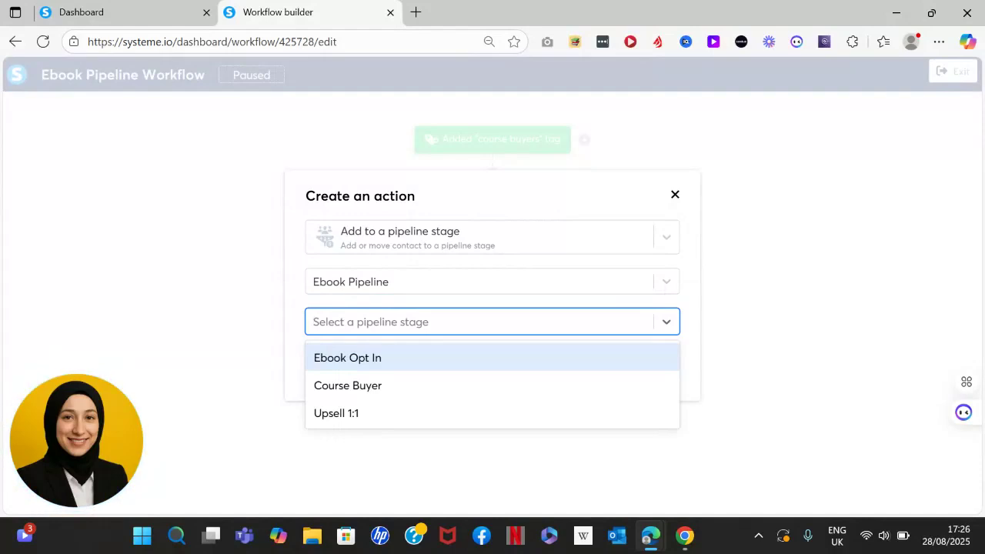
left_click(462, 386)
left_click(328, 360)
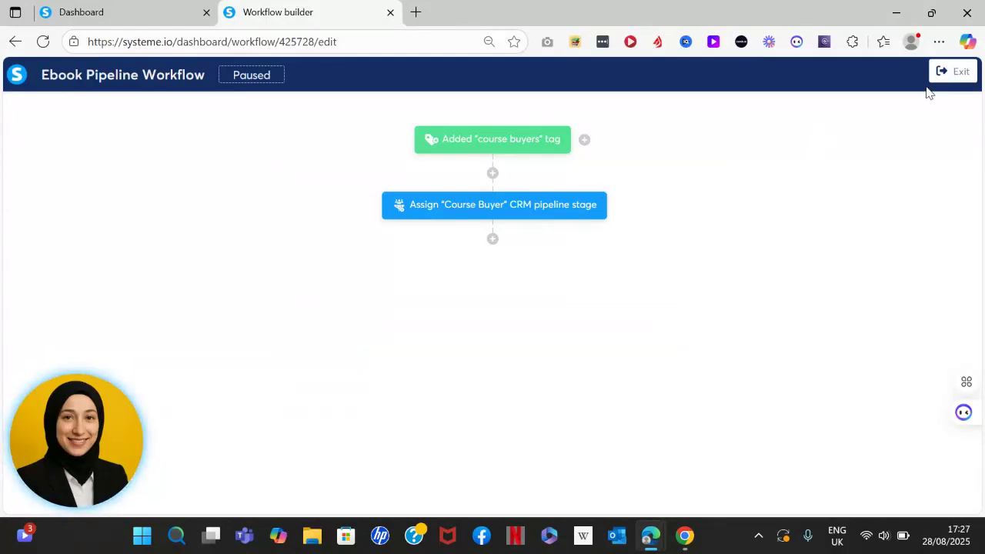
Exit the workflow builder and activate the Ebook Pipeline Workflow
left_click(953, 76)
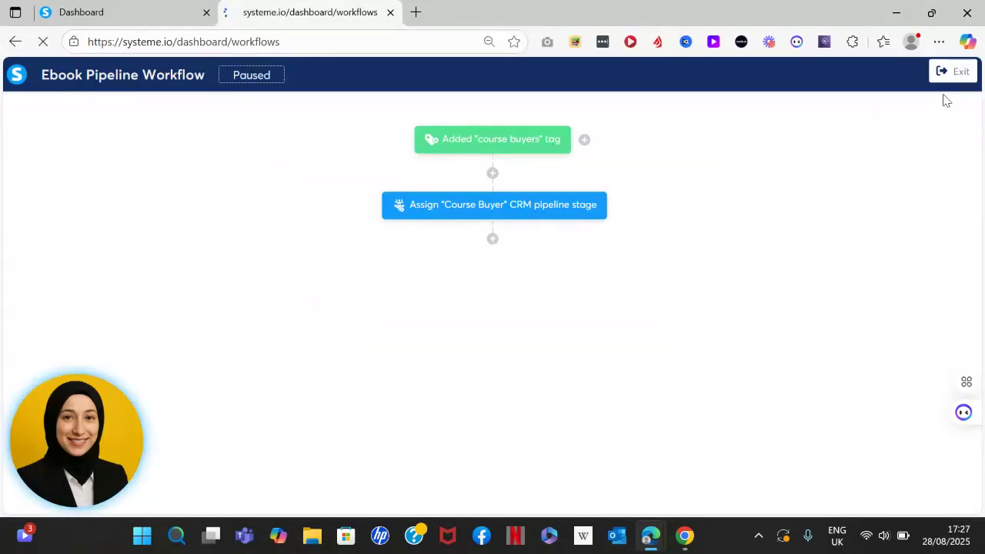
left_click(900, 216)
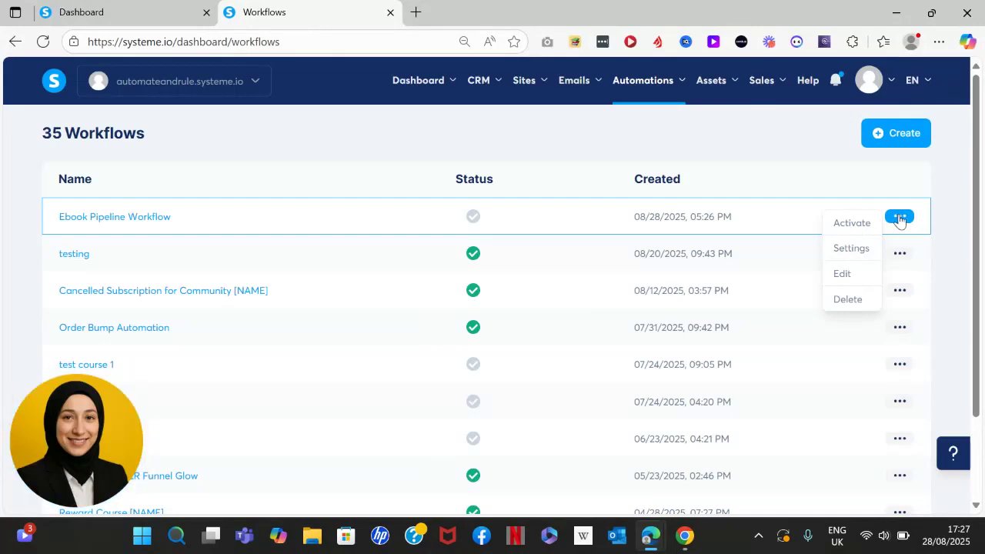
left_click(851, 221)
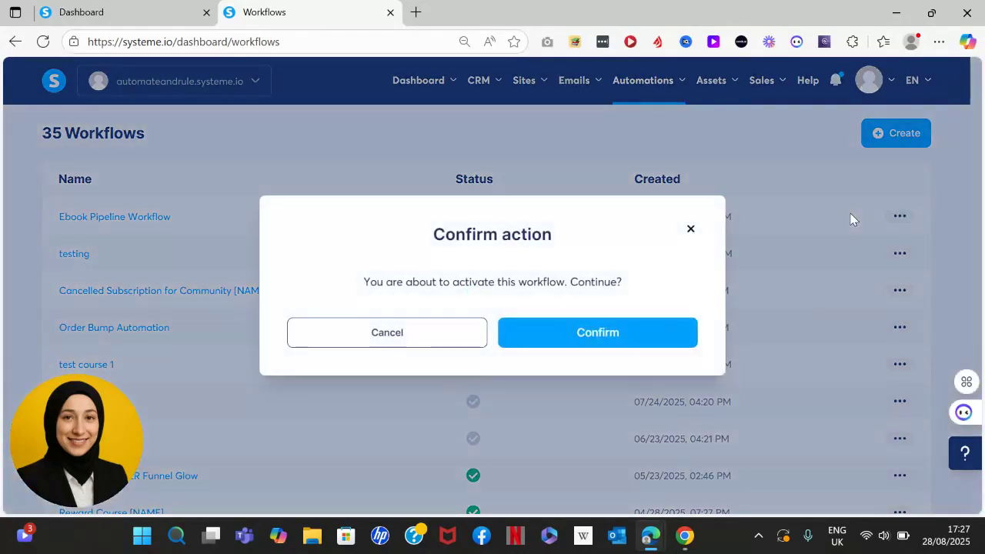
left_click(621, 342)
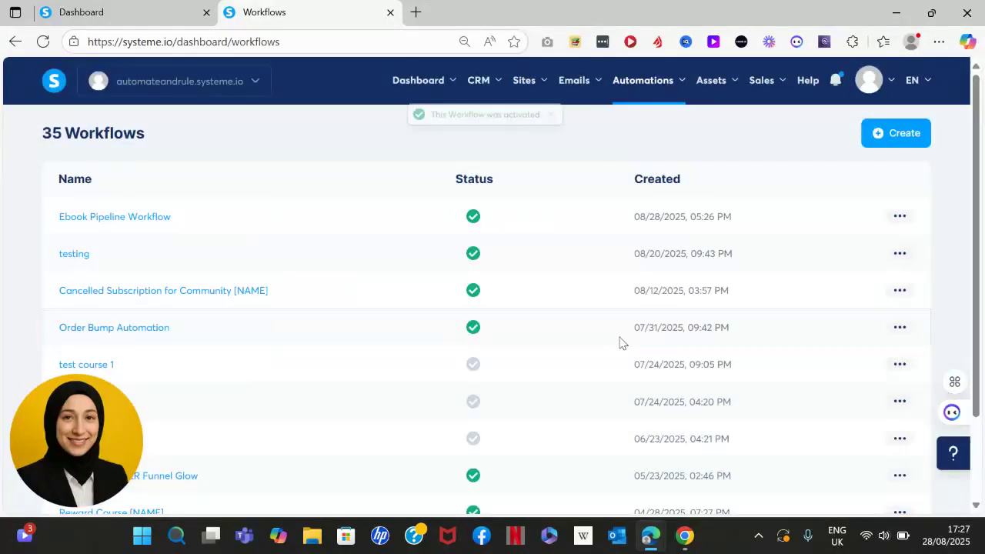
Switch to the Success With Systeme.io community on Skool and read through its about page, including the membership benefits and plans
key("ctrl+shift+Tab")
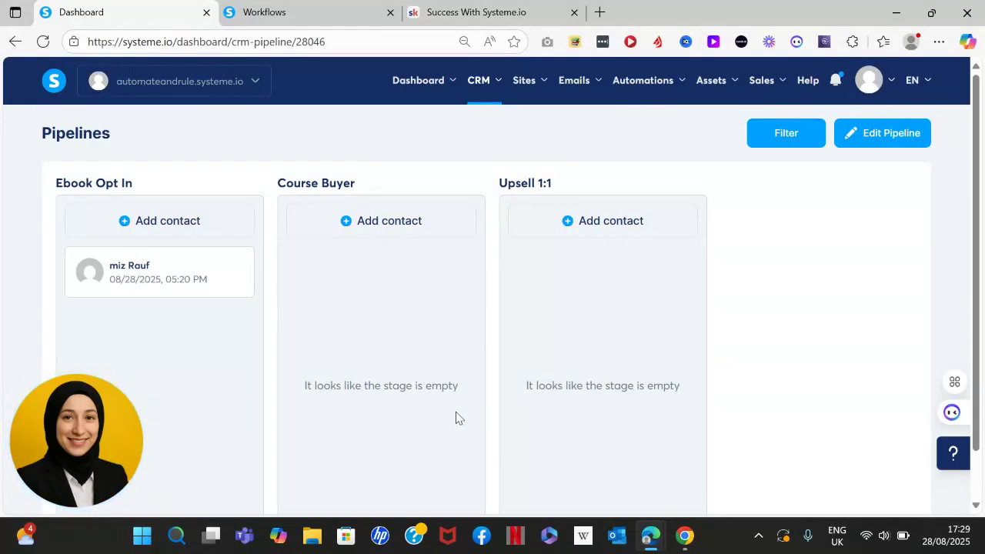
left_click(534, 9)
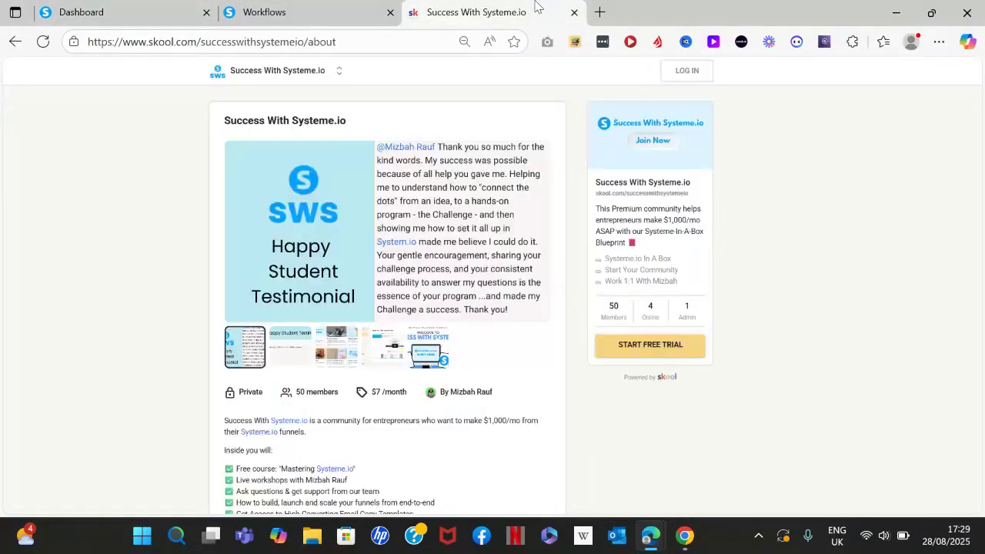
key("ctrl+plus")
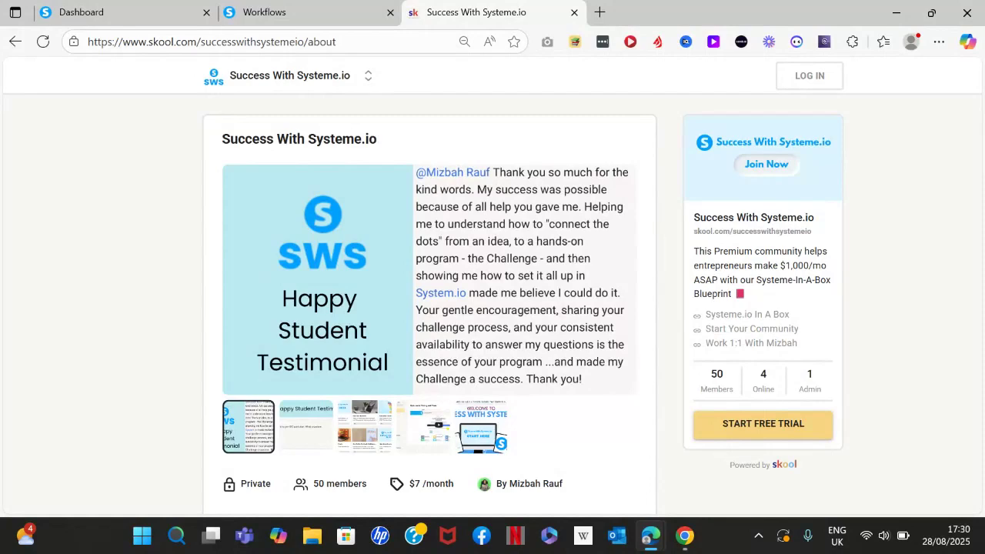
scroll(493, 280, "down", 2)
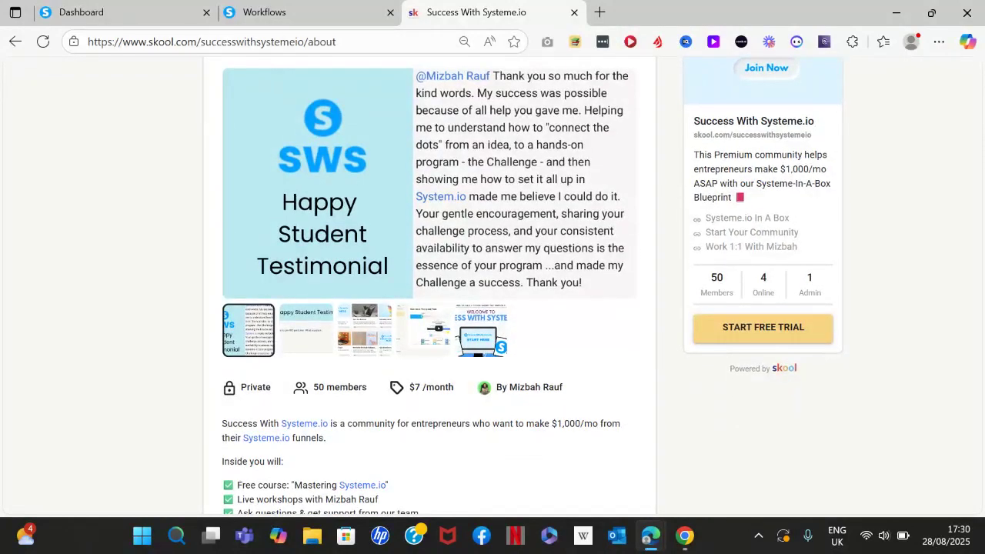
scroll(492, 285, "down", 1)
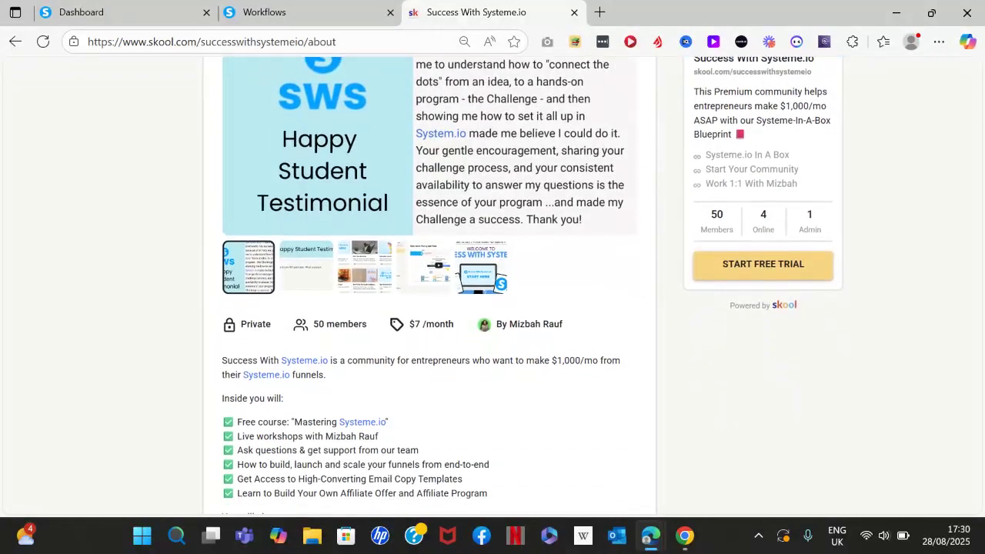
scroll(493, 284, "down", 2)
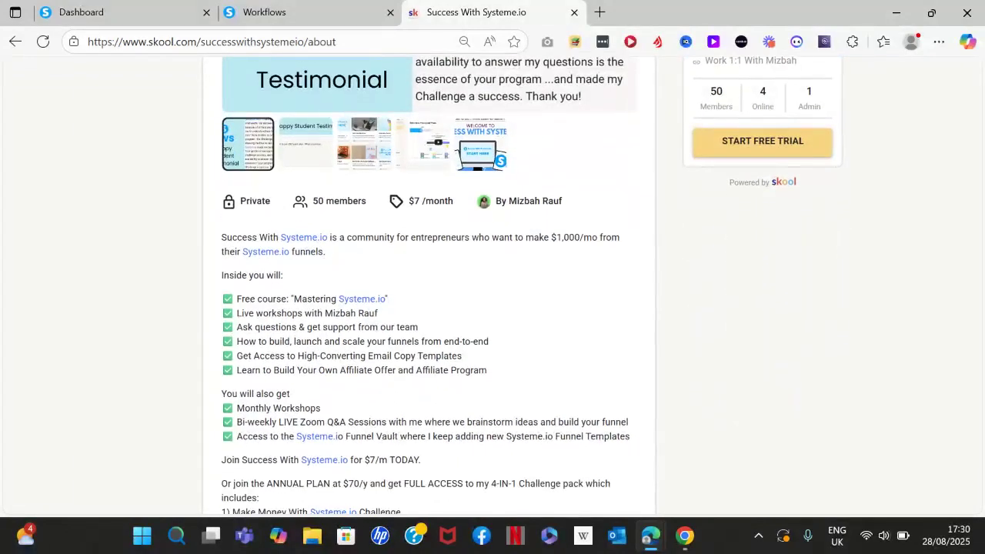
scroll(493, 283, "down", 1)
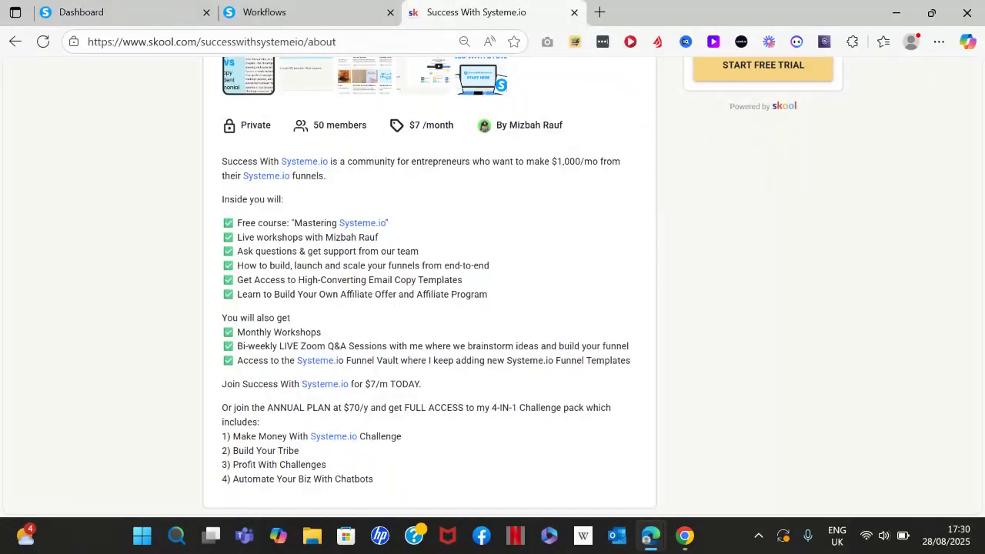
scroll(493, 283, "down", 1)
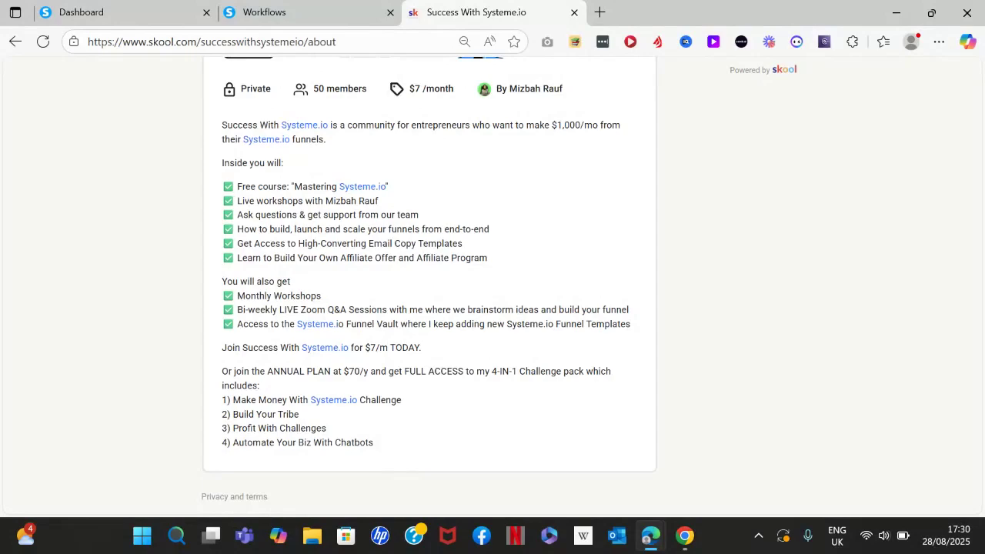
key("ctrl+plus")
key("ctrl+plus")
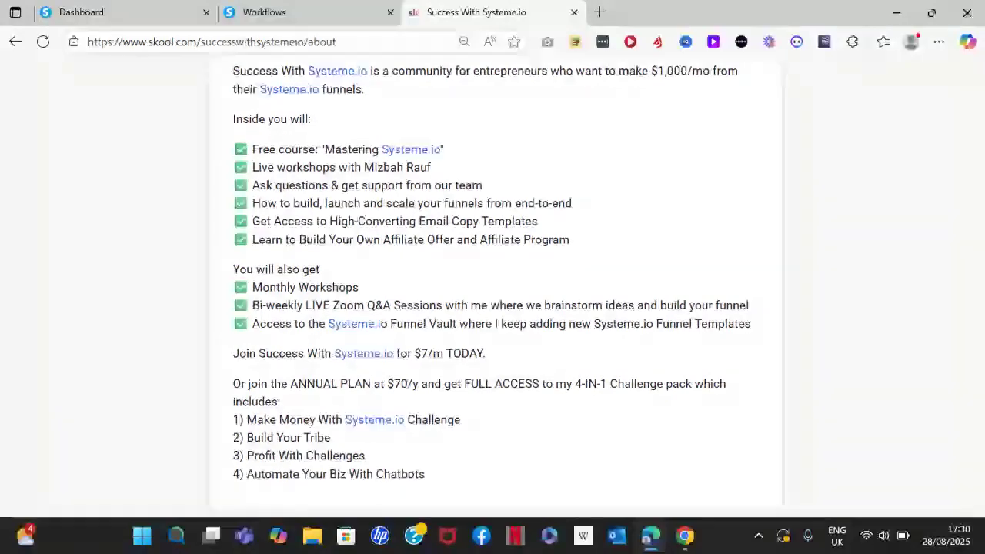
scroll(496, 284, "down", 1)
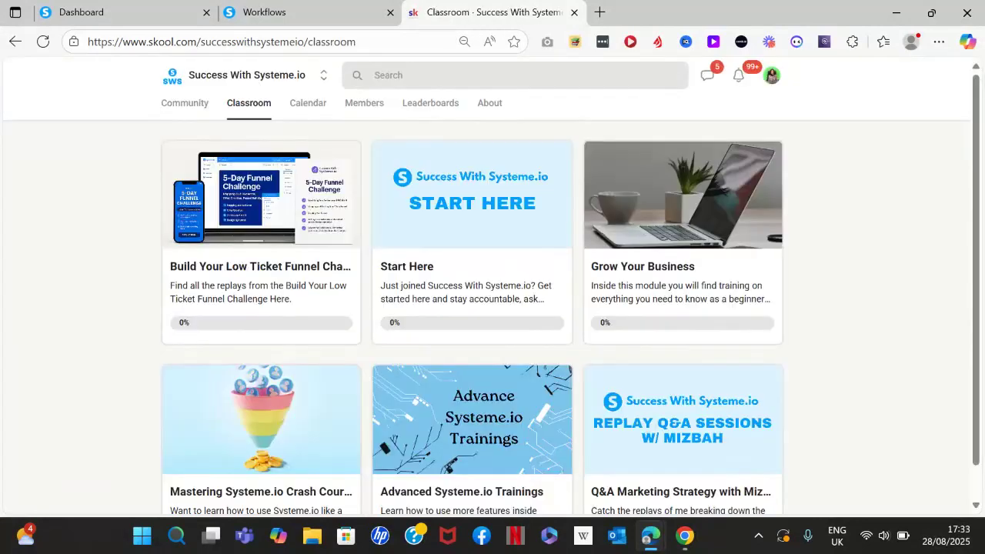
Browse the Success With Systeme.io classroom modules and the discussion posts in its community feed
scroll(493, 285, "down", 3)
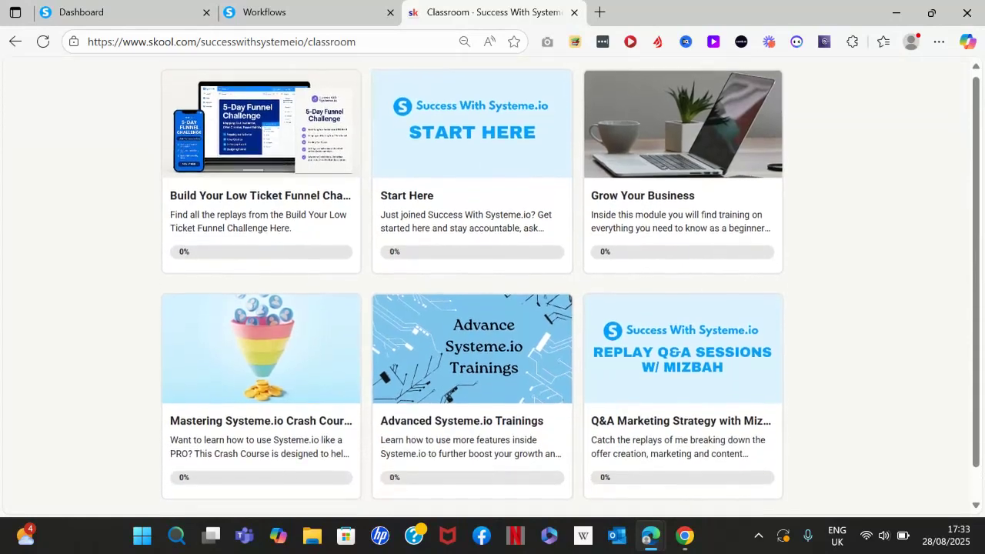
scroll(472, 285, "down", 6)
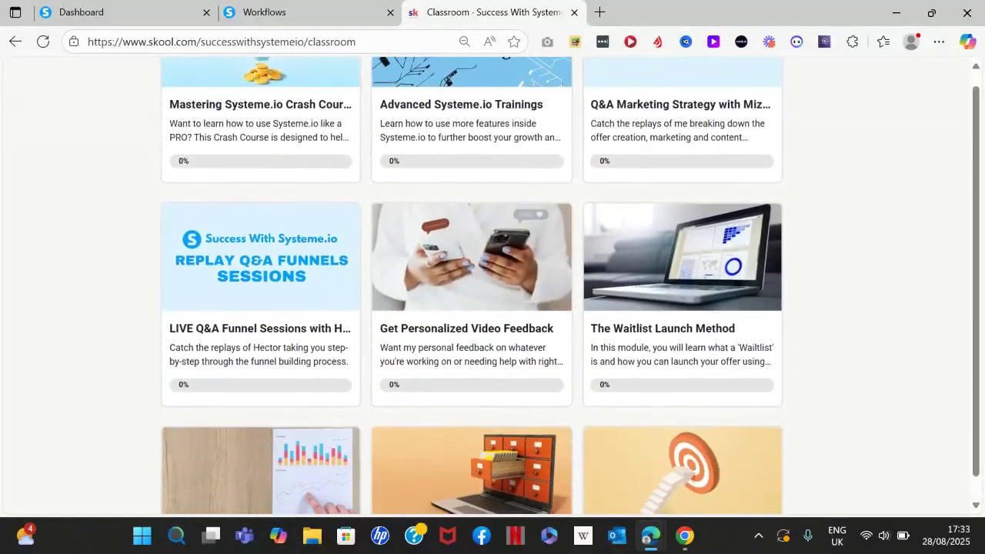
scroll(472, 284, "down", 3)
scroll(472, 285, "up", 10)
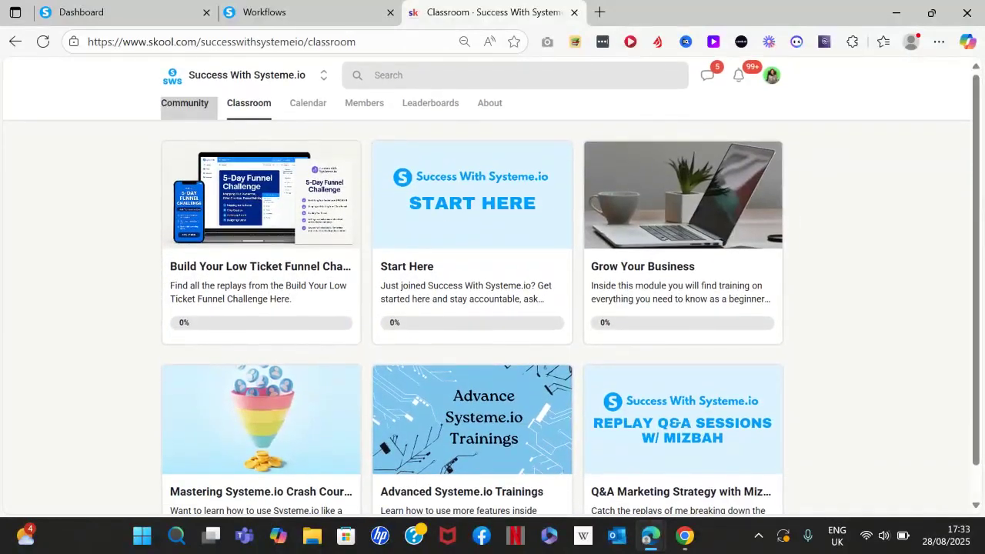
left_click(185, 102)
scroll(382, 285, "down", 6)
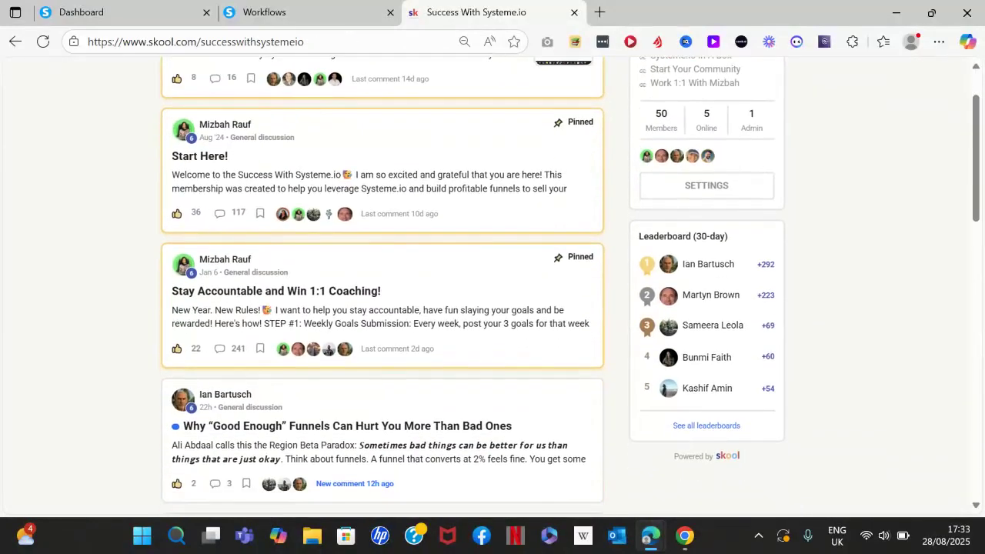
scroll(382, 285, "down", 10)
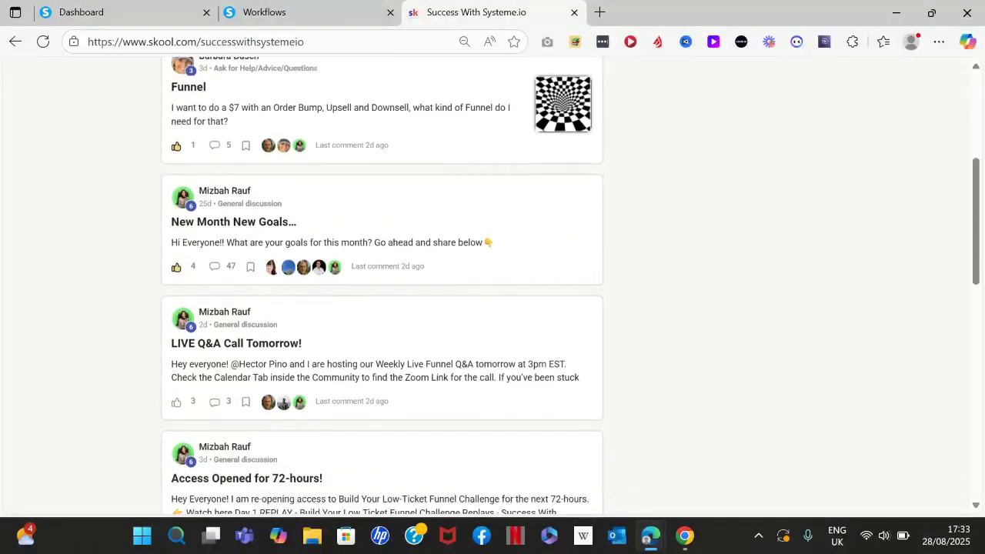